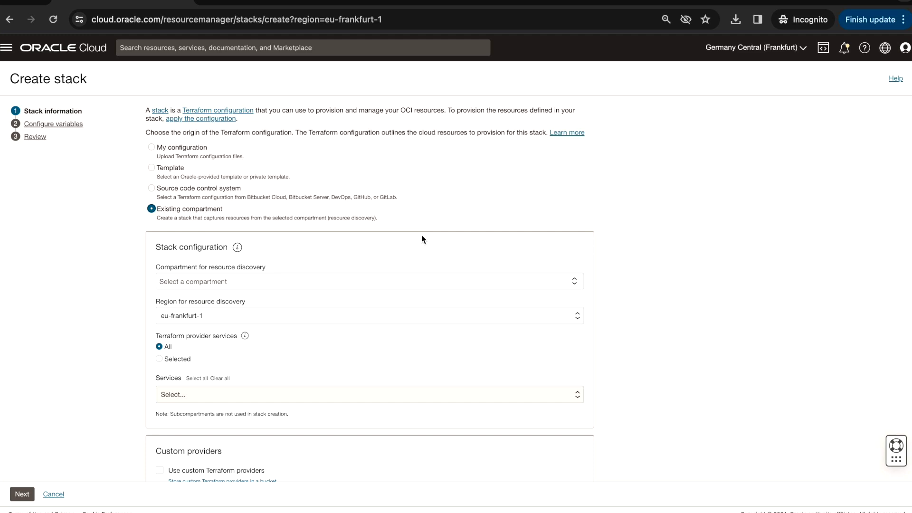
Cancel the stack creation and open the Virtual Cloud Networks list in the Networking service
{"action": "left_click", "coordinate": [53, 494]}
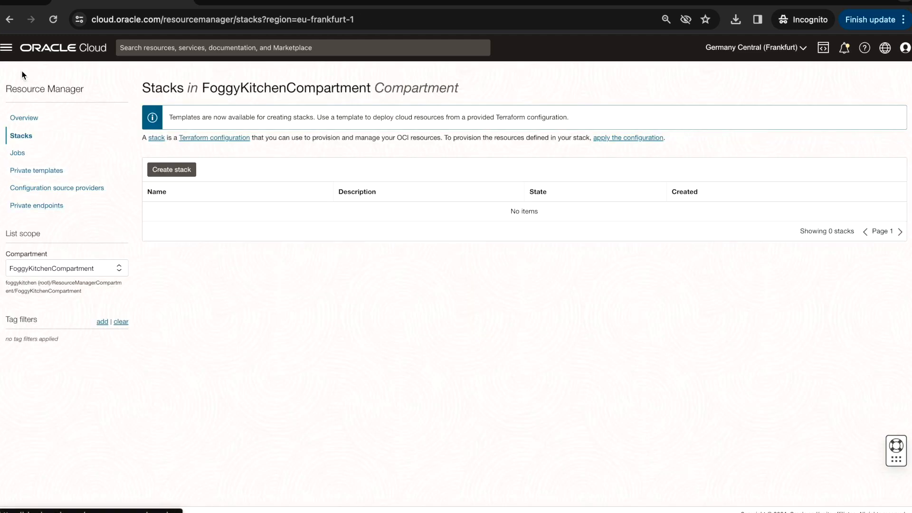
{"action": "left_click", "coordinate": [6, 47]}
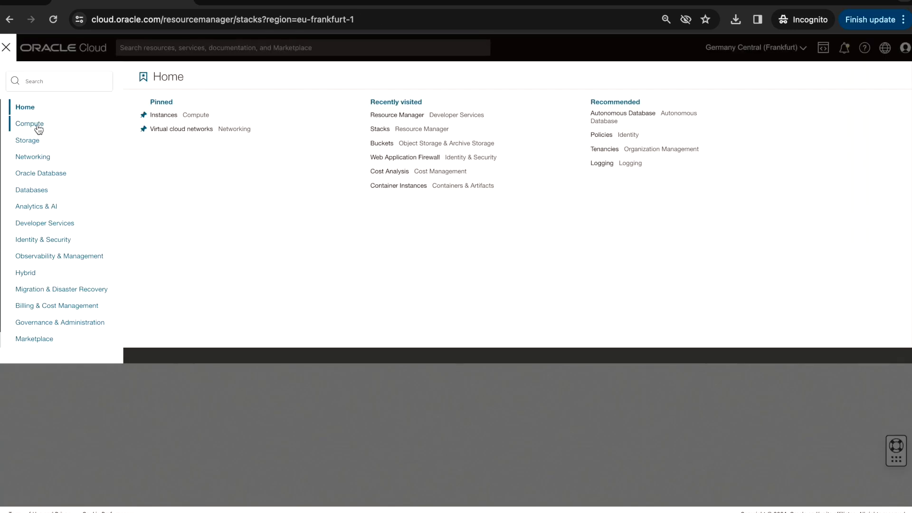
{"action": "left_click", "coordinate": [41, 160]}
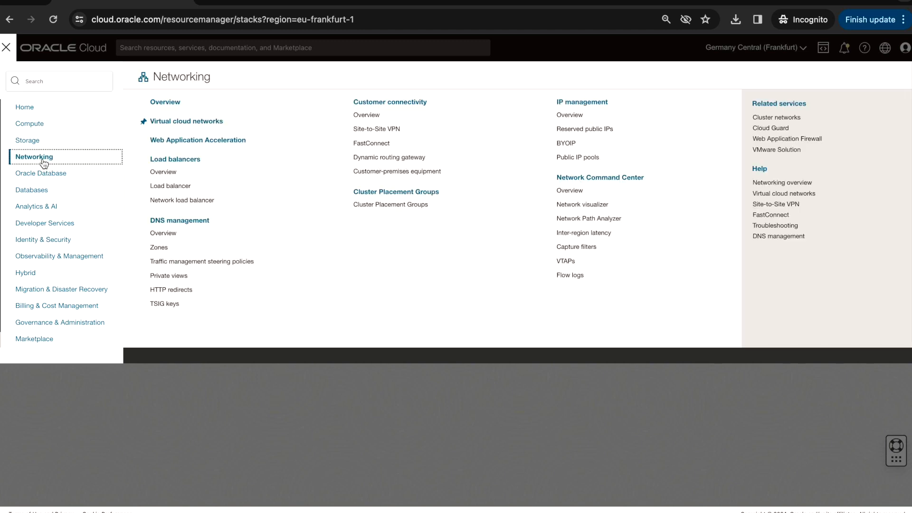
{"action": "left_click", "coordinate": [192, 125]}
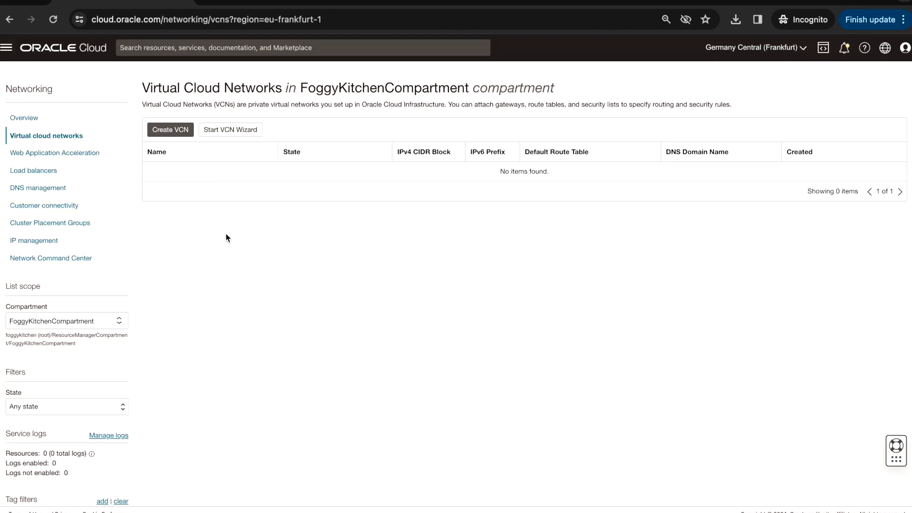
Start a new virtual cloud network and name it FoggyKitchenTestVCN
{"action": "left_click", "coordinate": [178, 135]}
{"action": "left_click", "coordinate": [348, 125]}
{"action": "type", "text": "Foogy"}
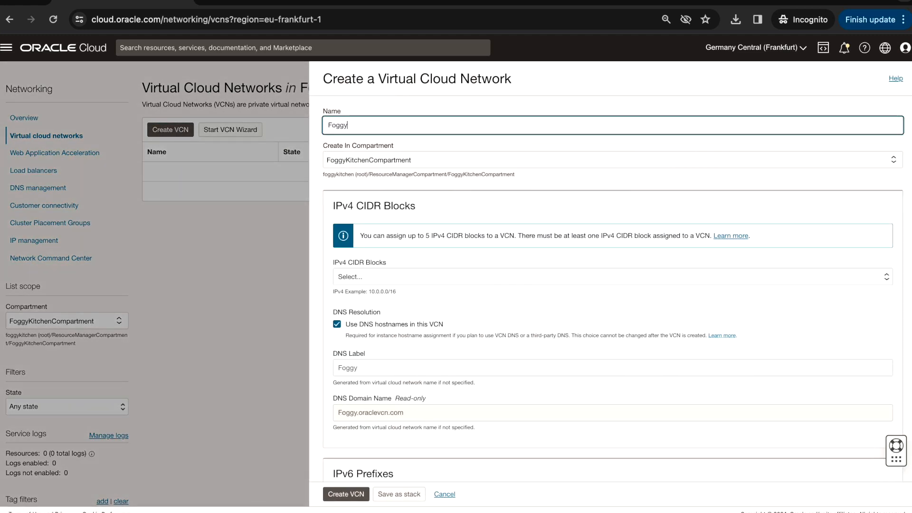
{"action": "type", "text": "Kitchen"}
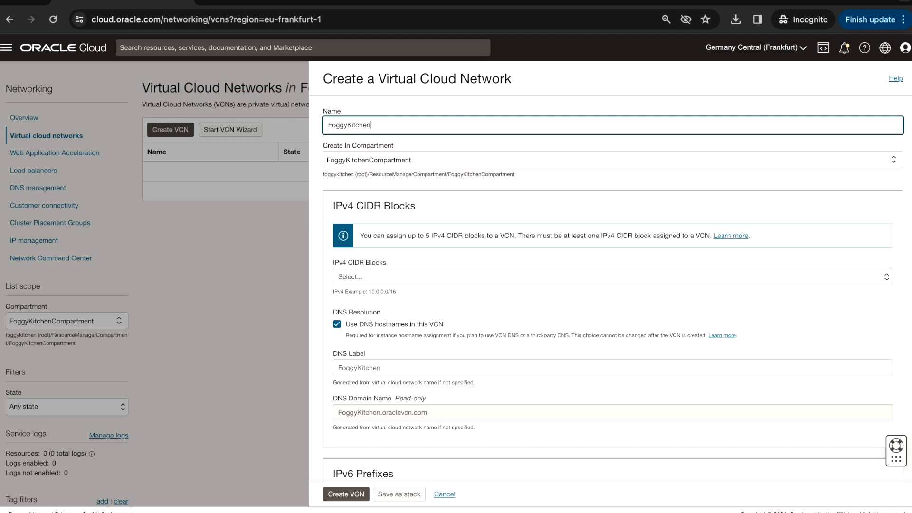
{"action": "type", "text": "TestVCN"}
Add 10.0.0.0/24 as the IPv4 CIDR block of the new VCN
{"action": "left_click", "coordinate": [379, 276]}
{"action": "type", "text": "10"}
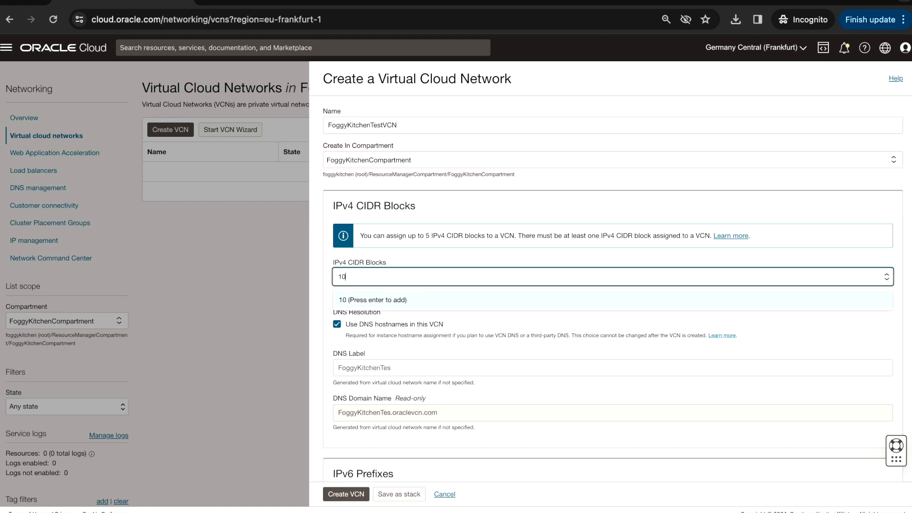
{"action": "type", "text": ".0.0.0/24"}
{"action": "key", "text": "Return"}
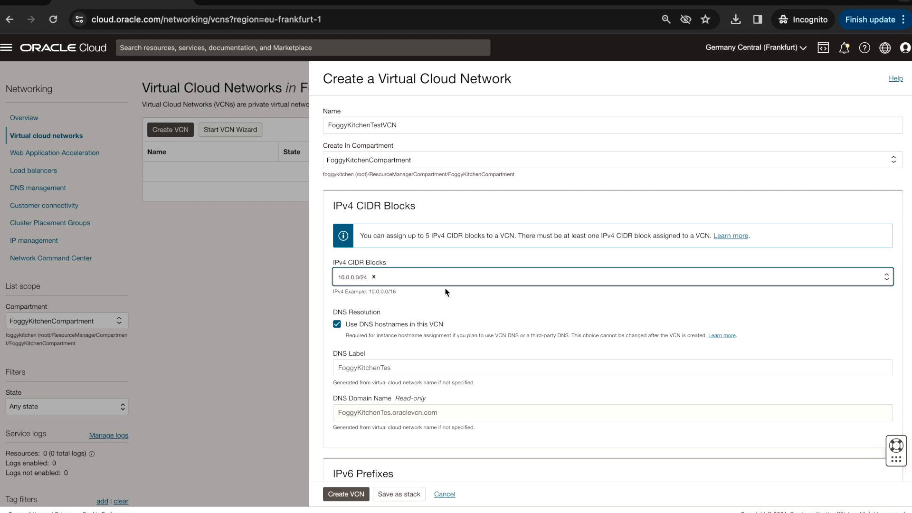
Replace the IPv4 CIDR block with 10.0.0.0/16 and create the VCN
{"action": "left_click", "coordinate": [374, 277]}
{"action": "type", "text": "10"}
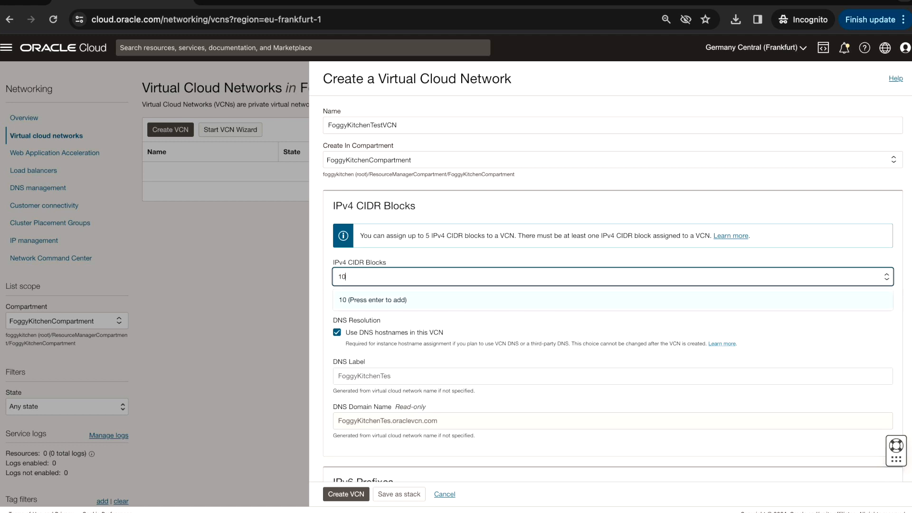
{"action": "type", "text": ".0.0.0/16"}
{"action": "key", "text": "Return"}
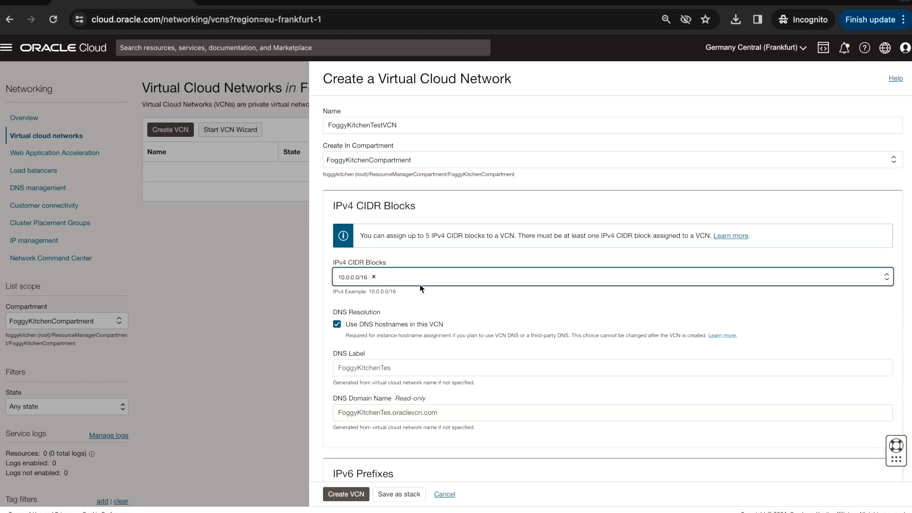
{"action": "scroll", "coordinate": [421, 305], "scroll_direction": "down", "scroll_amount": 1}
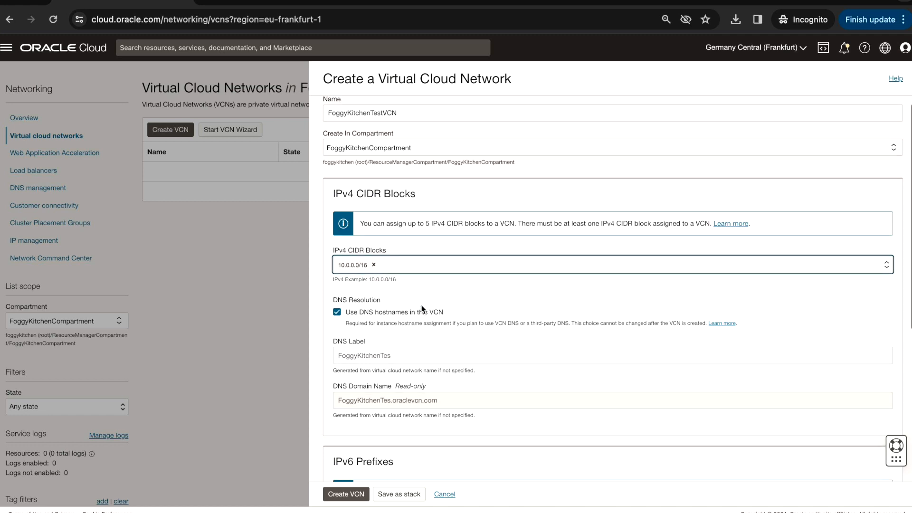
{"action": "scroll", "coordinate": [422, 311], "scroll_direction": "down", "scroll_amount": 2}
{"action": "scroll", "coordinate": [420, 315], "scroll_direction": "down", "scroll_amount": 5}
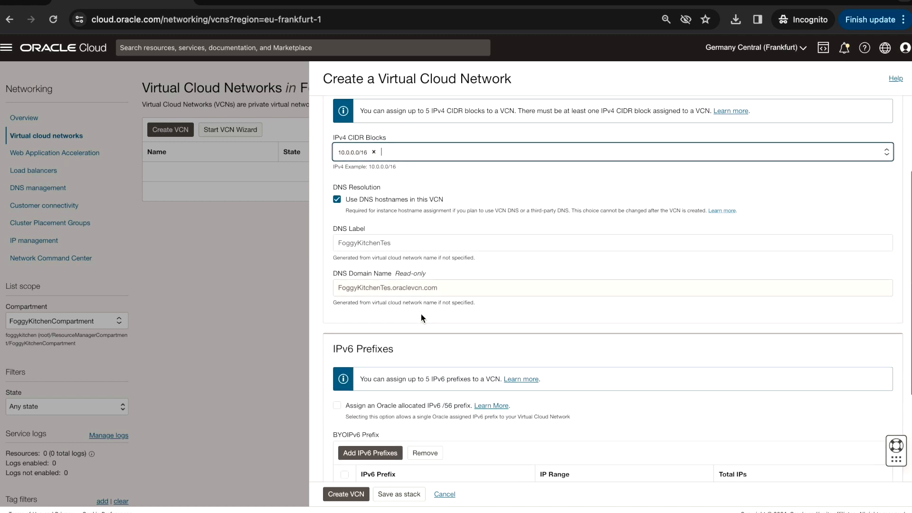
{"action": "left_click", "coordinate": [351, 498]}
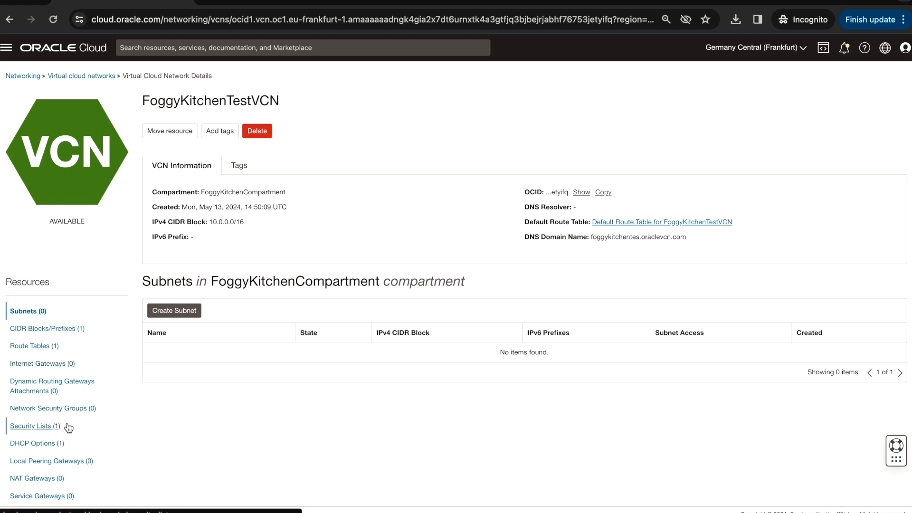
Create an internet gateway named FoggyKitchenTestIG in the new VCN
{"action": "left_click", "coordinate": [46, 364]}
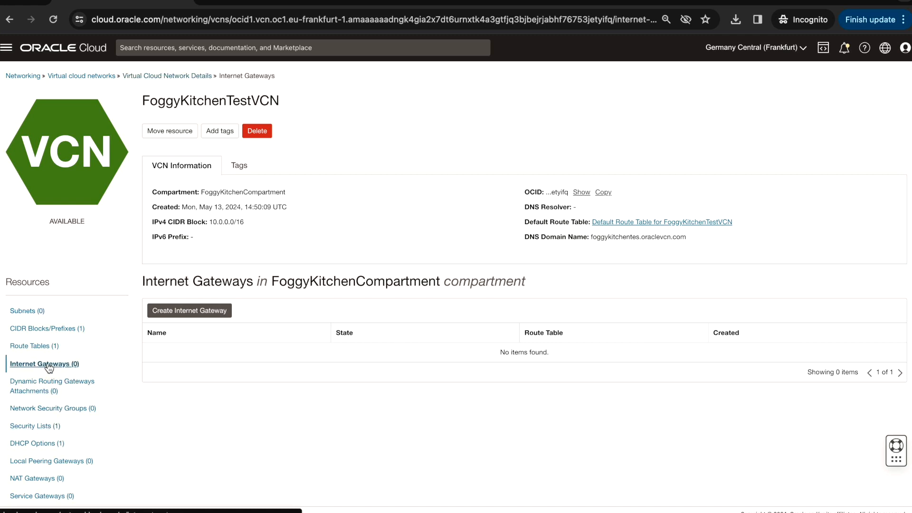
{"action": "left_click", "coordinate": [217, 311]}
{"action": "left_click", "coordinate": [376, 126]}
{"action": "type", "text": "FoggyKitchenTestIG"}
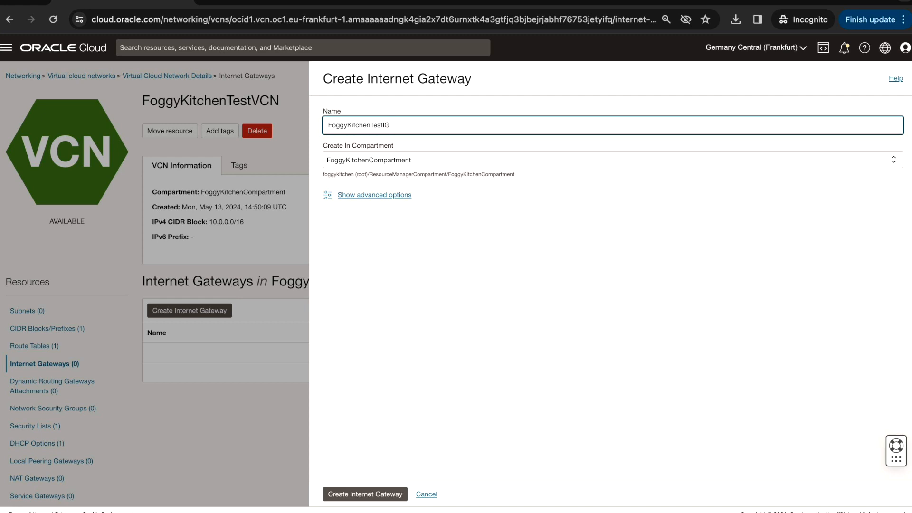
{"action": "left_click", "coordinate": [378, 493]}
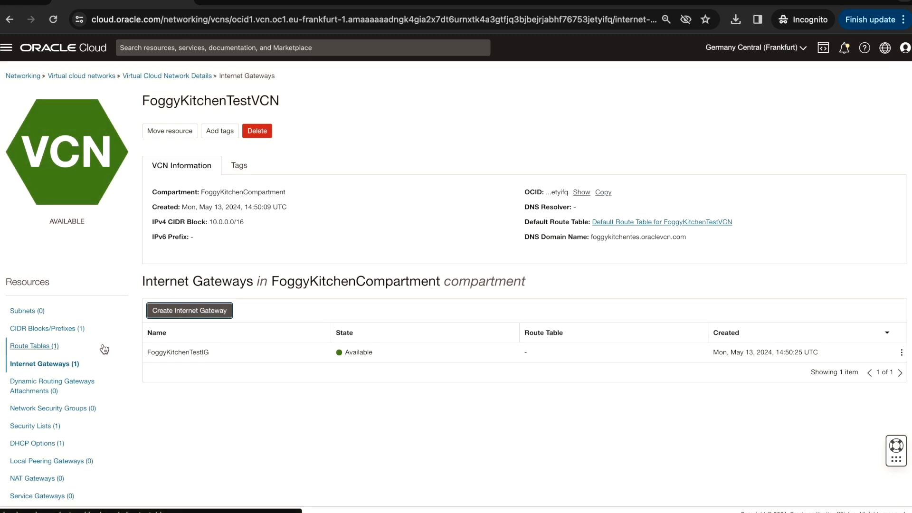
Start a new route table in the VCN and name it FoggyKitchenTestRouteTable
{"action": "left_click", "coordinate": [43, 347]}
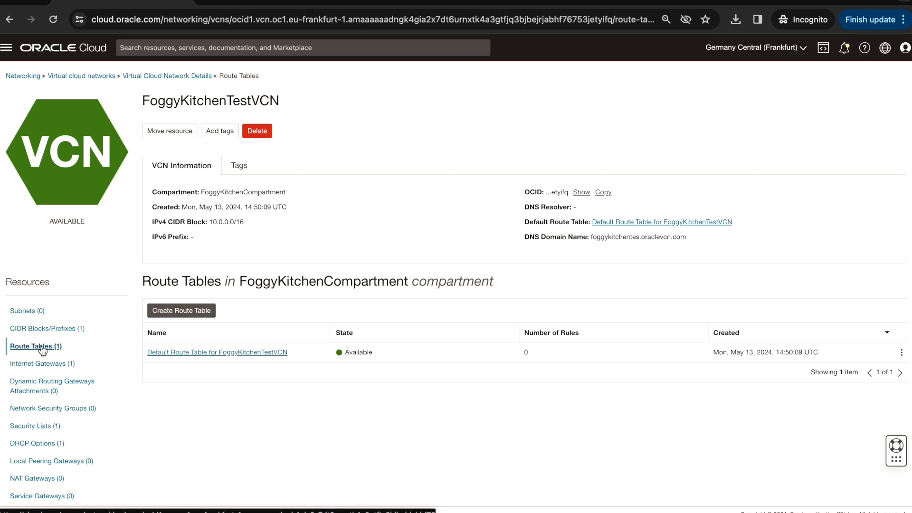
{"action": "left_click", "coordinate": [199, 311]}
{"action": "left_click", "coordinate": [378, 123]}
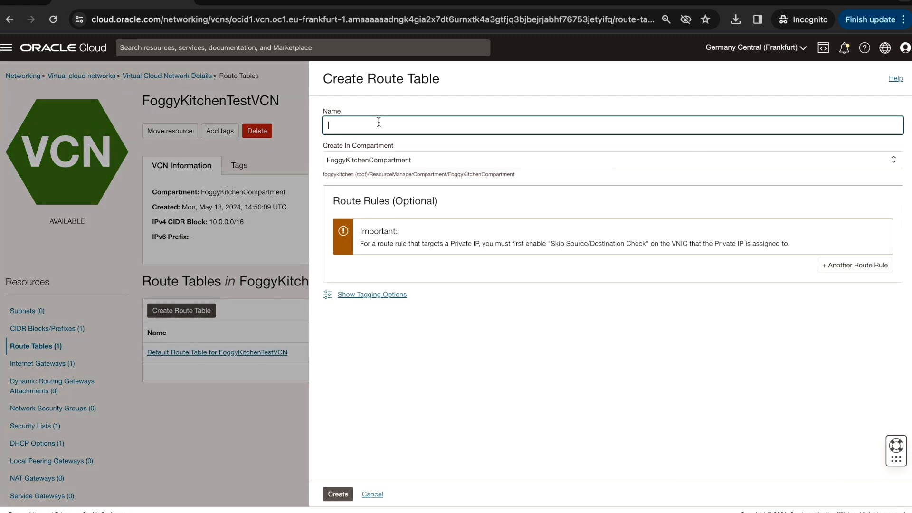
{"action": "type", "text": "FoggyKitchenTestRouteTable"}
Add an Internet Gateway route rule for destination 0.0.0.0/0 targeting FoggyKitchenTestIG, and create the route table
{"action": "left_click", "coordinate": [863, 269]}
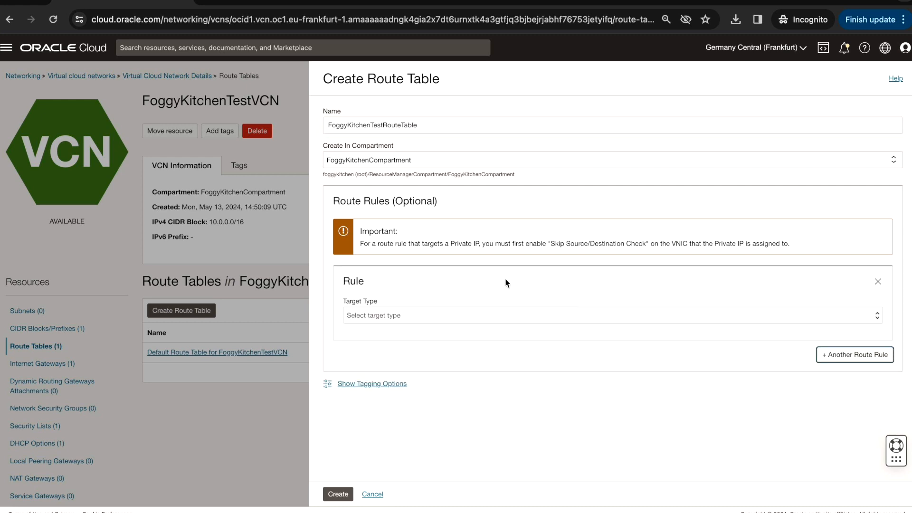
{"action": "left_click", "coordinate": [445, 317]}
{"action": "left_click", "coordinate": [399, 345]}
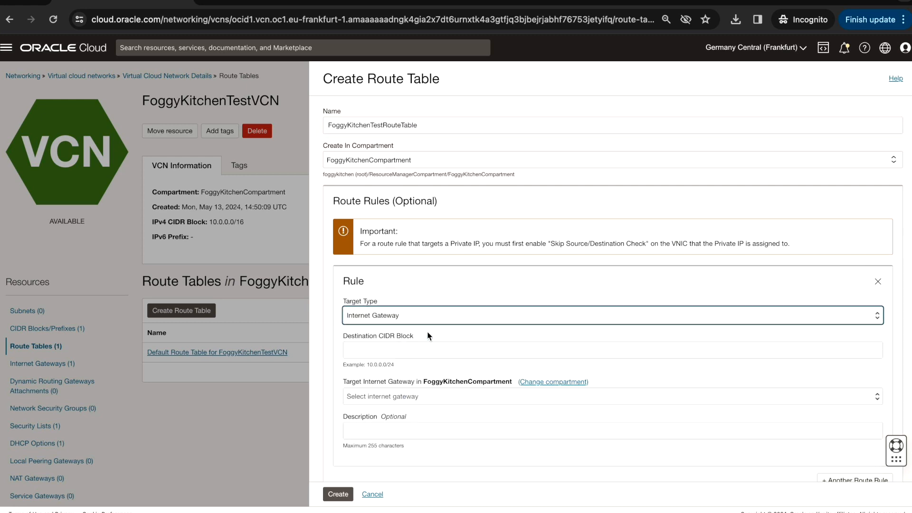
{"action": "left_click", "coordinate": [393, 352]}
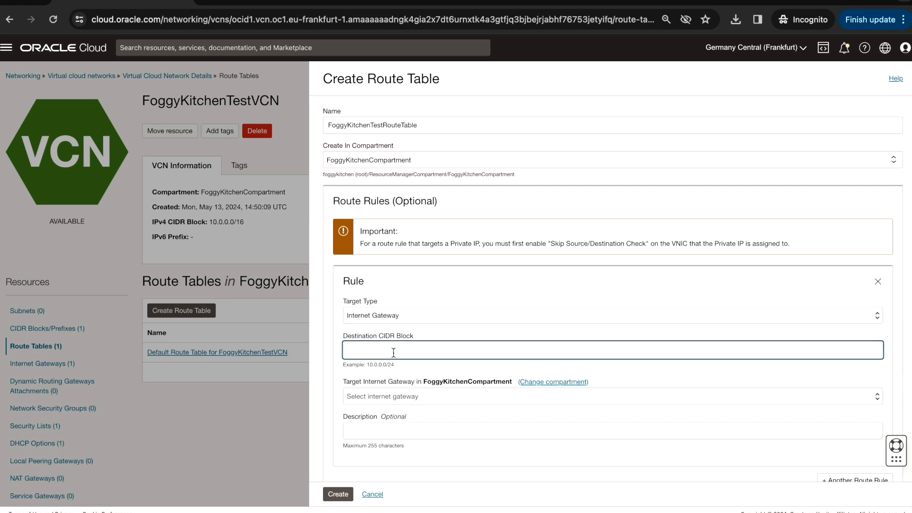
{"action": "type", "text": "0.0.0.0/0"}
{"action": "left_click", "coordinate": [401, 396]}
{"action": "left_click", "coordinate": [394, 411]}
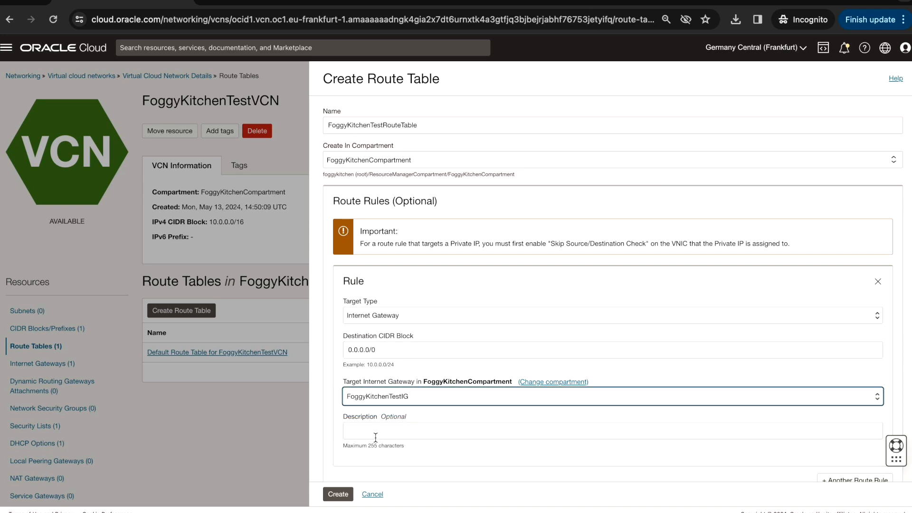
{"action": "left_click", "coordinate": [338, 494]}
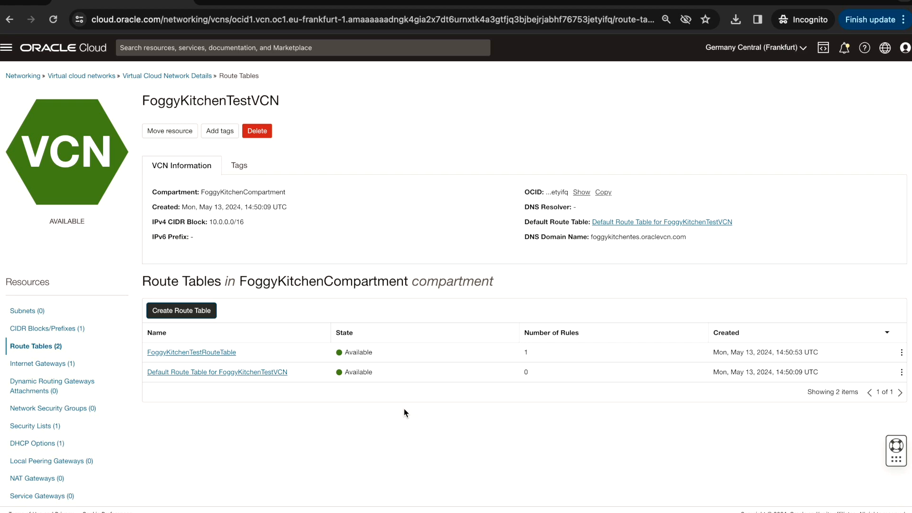
{"action": "left_click", "coordinate": [6, 49]}
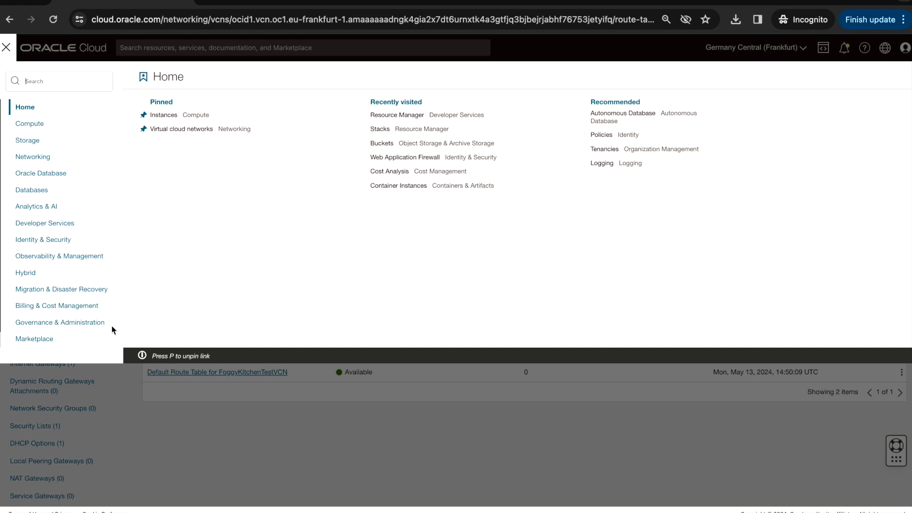
{"action": "left_click", "coordinate": [56, 227]}
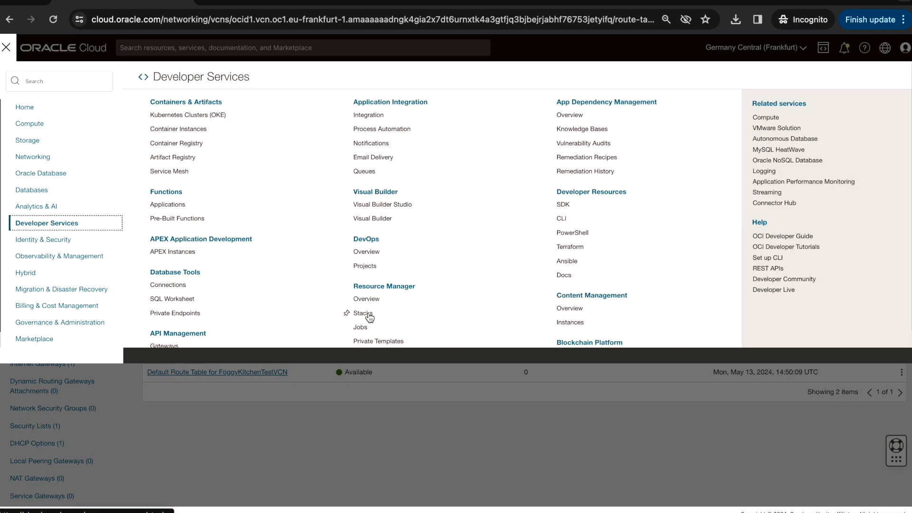
{"action": "left_click", "coordinate": [369, 457]}
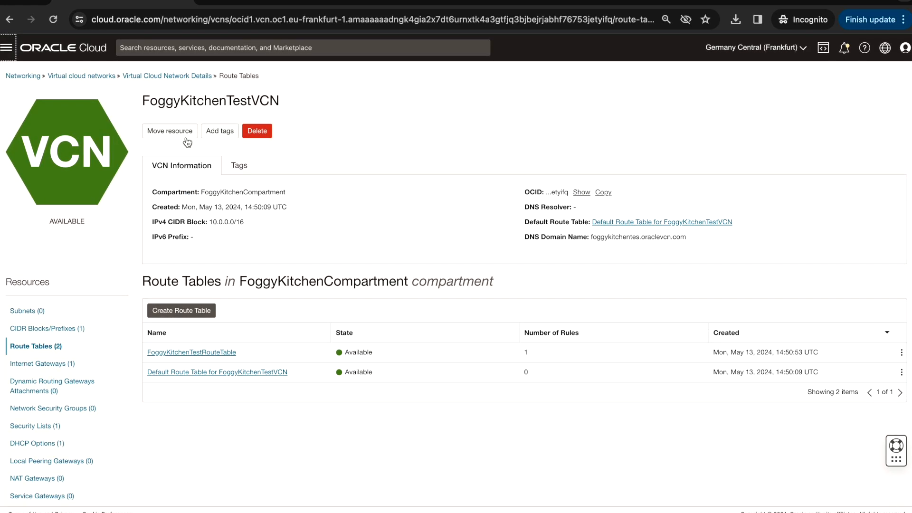
Go back through the VCN details to the Virtual Cloud Networks list and check the new network's entry
{"action": "left_click", "coordinate": [174, 75]}
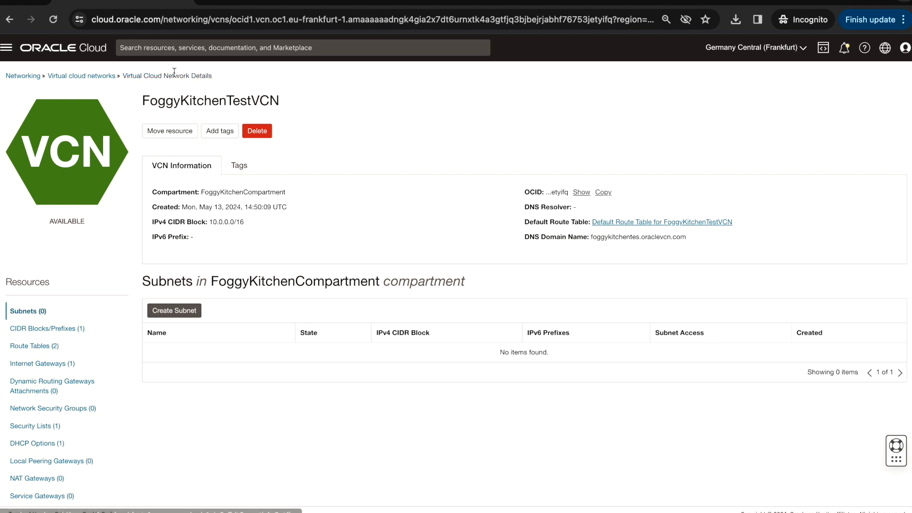
{"action": "left_click", "coordinate": [106, 77]}
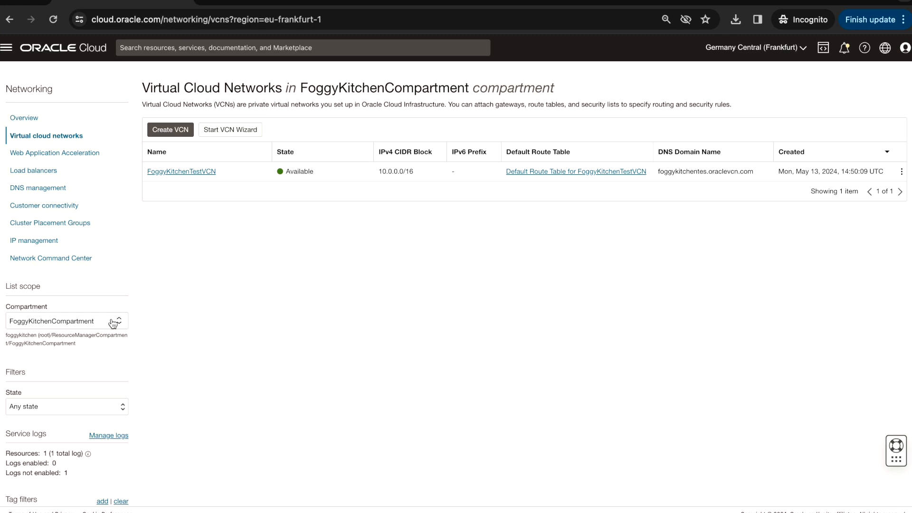
Open the Resource Manager stacks list and scope it to ResourceManagerCompartment
{"action": "left_click", "coordinate": [7, 48]}
{"action": "left_click", "coordinate": [53, 224]}
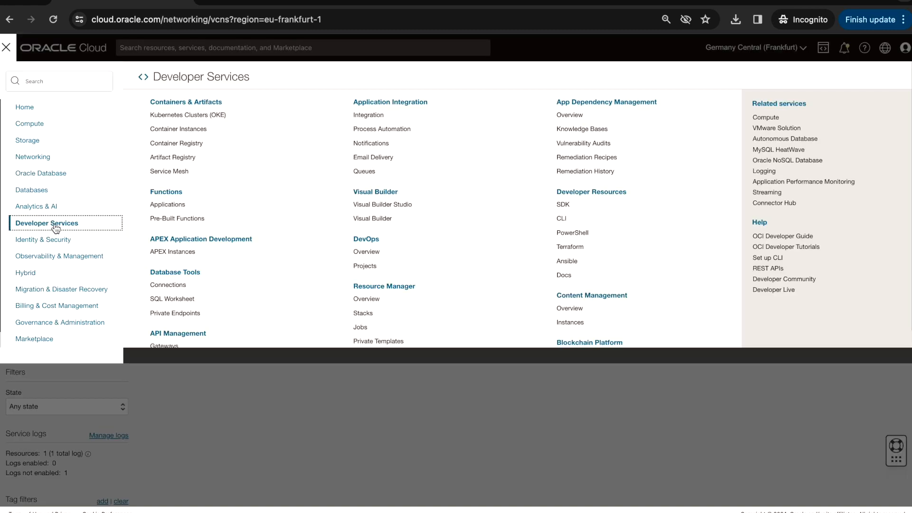
{"action": "left_click", "coordinate": [363, 313]}
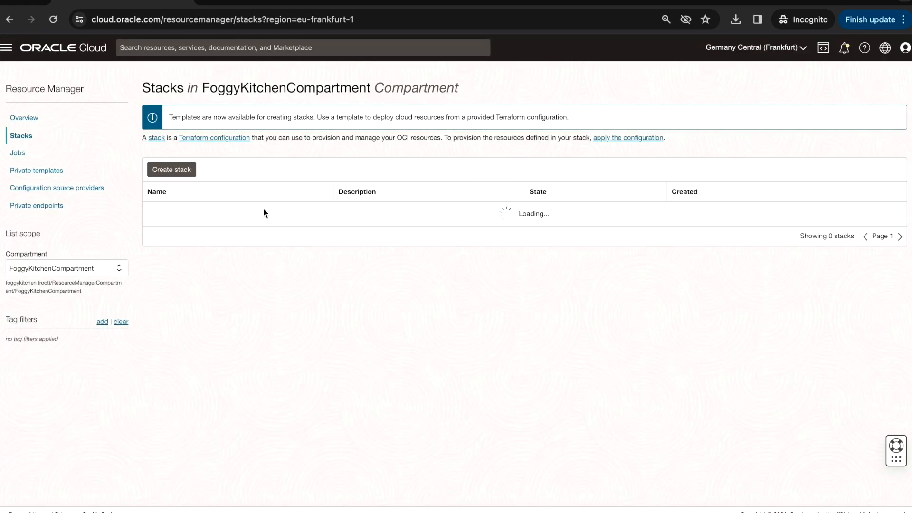
{"action": "left_click", "coordinate": [110, 269]}
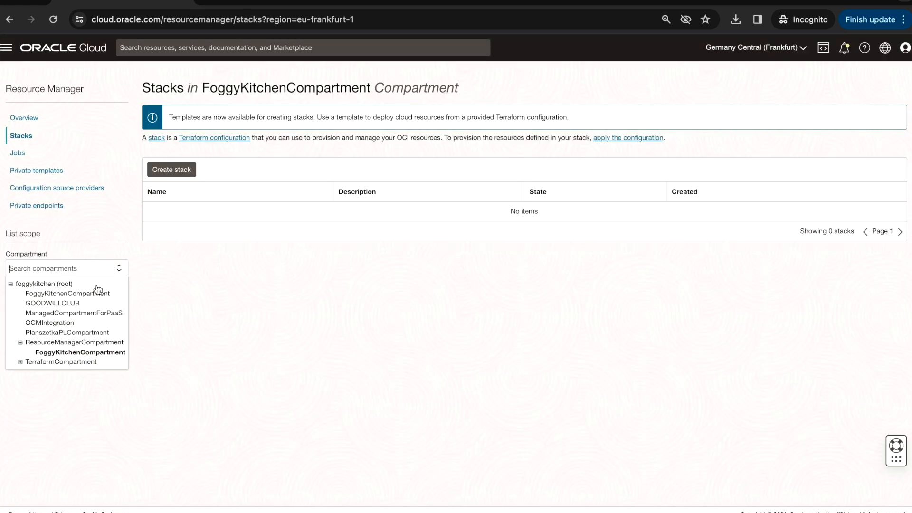
{"action": "left_click", "coordinate": [88, 341]}
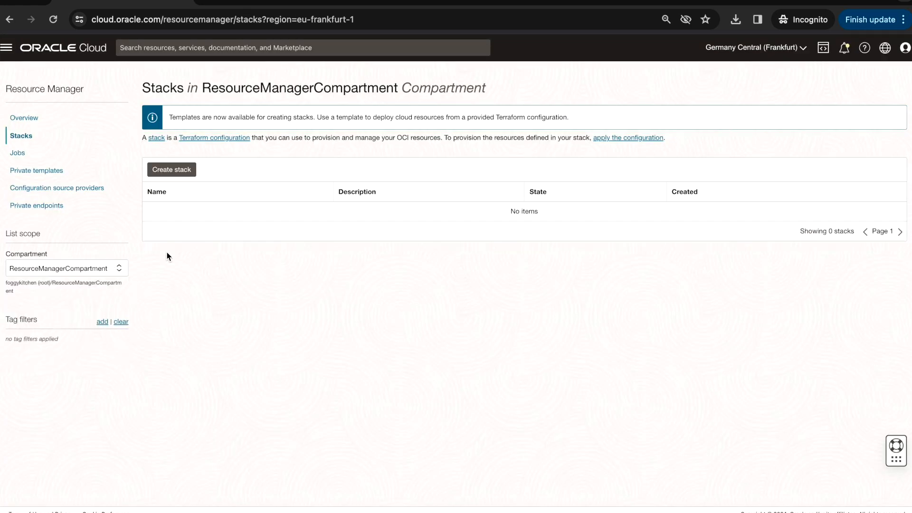
Start a new stack from an existing compartment, using FoggyKitchenCompartment under ResourceManagerCompartment for resource discovery
{"action": "left_click", "coordinate": [183, 176]}
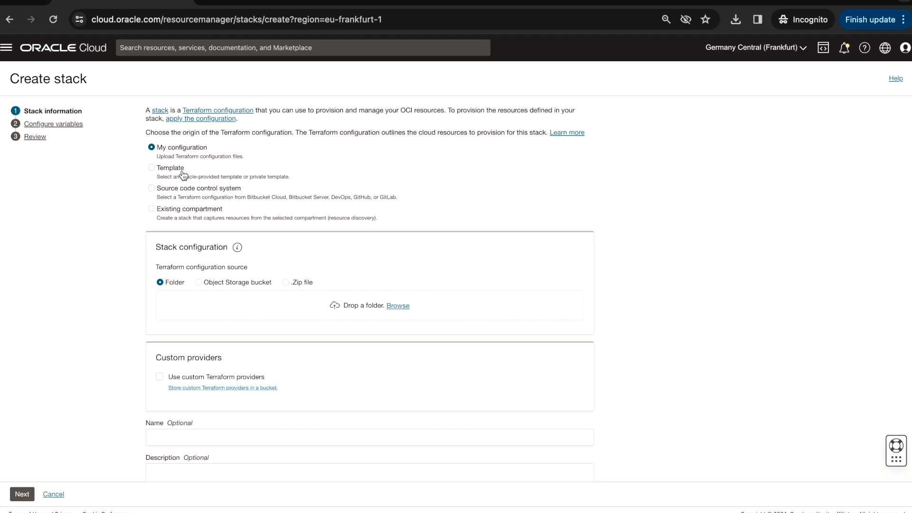
{"action": "left_click", "coordinate": [151, 208]}
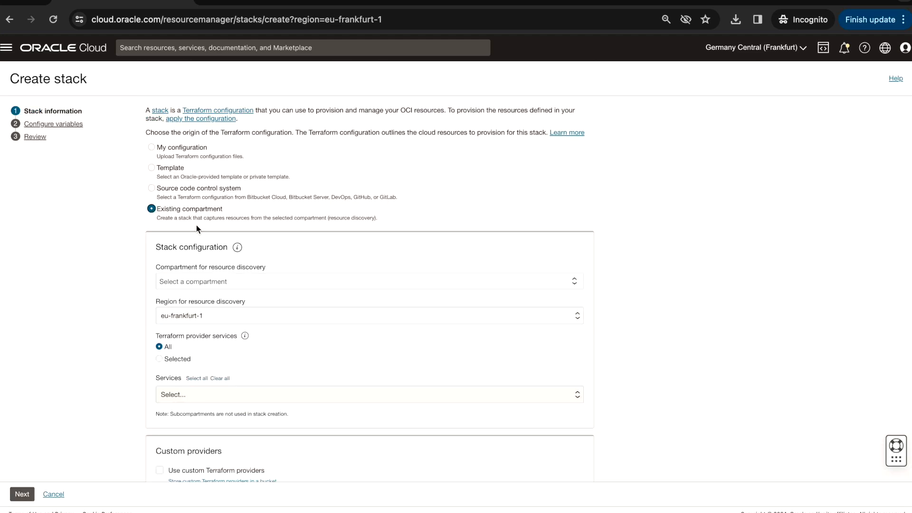
{"action": "left_click", "coordinate": [246, 284]}
{"action": "left_click", "coordinate": [161, 298]}
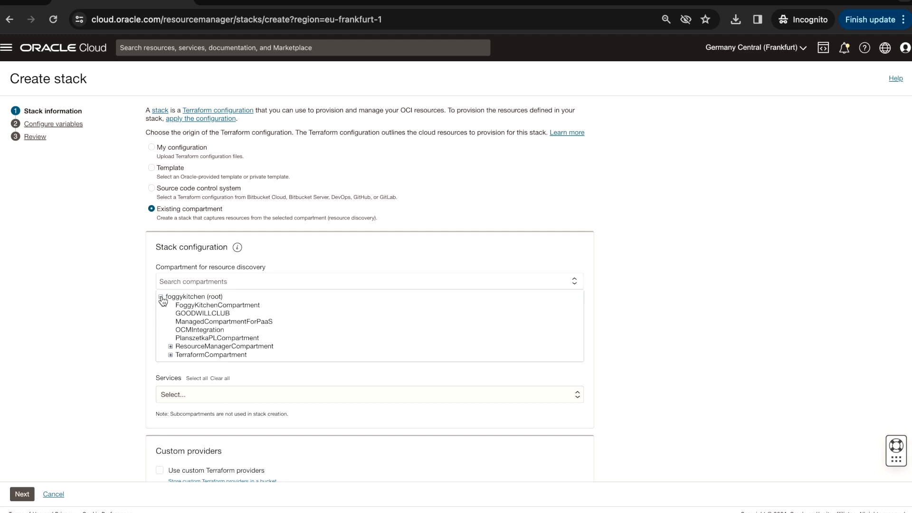
{"action": "scroll", "coordinate": [203, 324], "scroll_direction": "down", "scroll_amount": 1}
{"action": "left_click", "coordinate": [171, 329]}
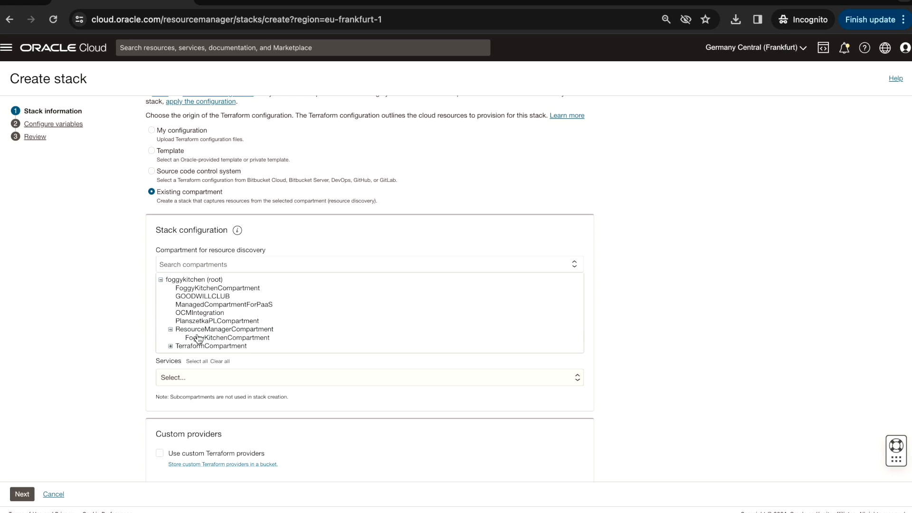
{"action": "left_click", "coordinate": [199, 337]}
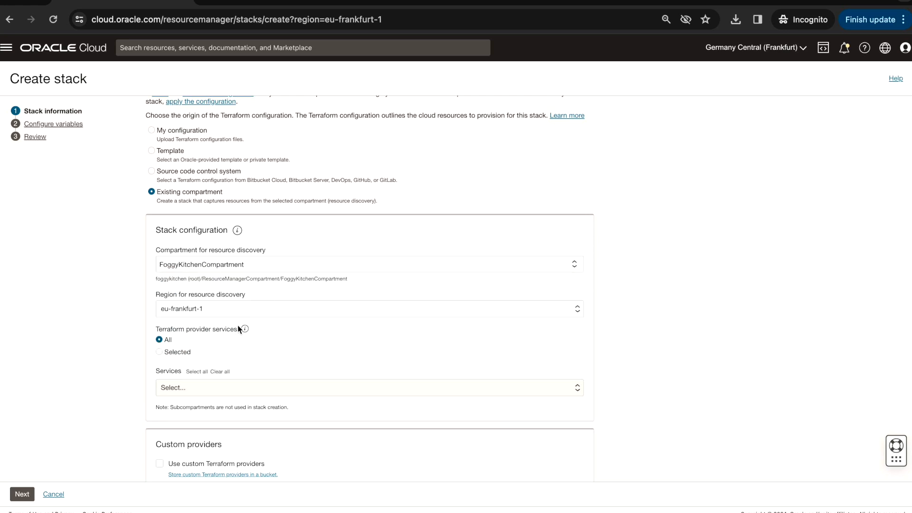
Limit the Terraform provider services for the stack to selected ones and choose core
{"action": "left_click", "coordinate": [162, 351]}
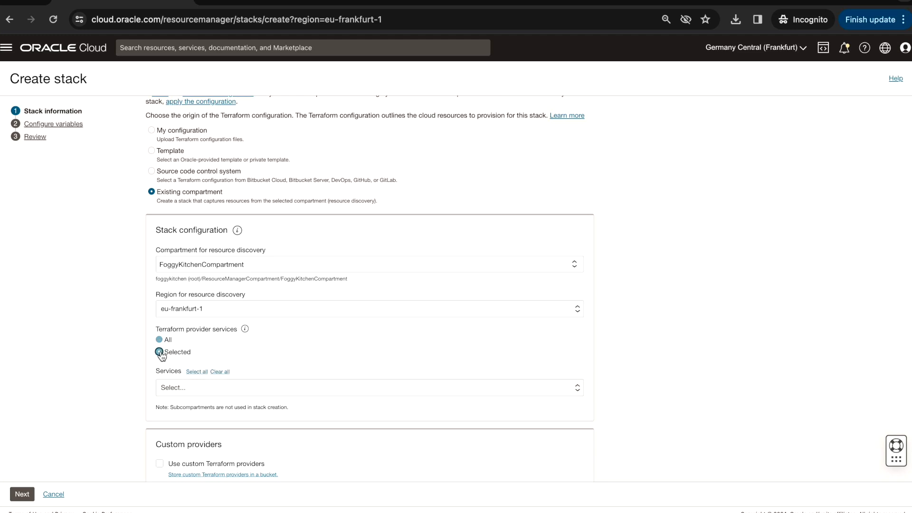
{"action": "left_click", "coordinate": [209, 392]}
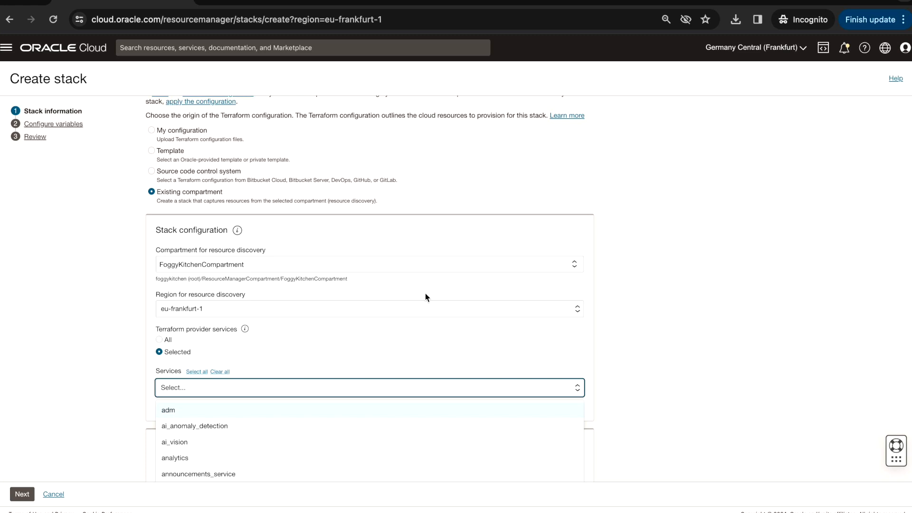
{"action": "scroll", "coordinate": [461, 379], "scroll_direction": "down", "scroll_amount": 2}
{"action": "scroll", "coordinate": [307, 395], "scroll_direction": "down", "scroll_amount": 3}
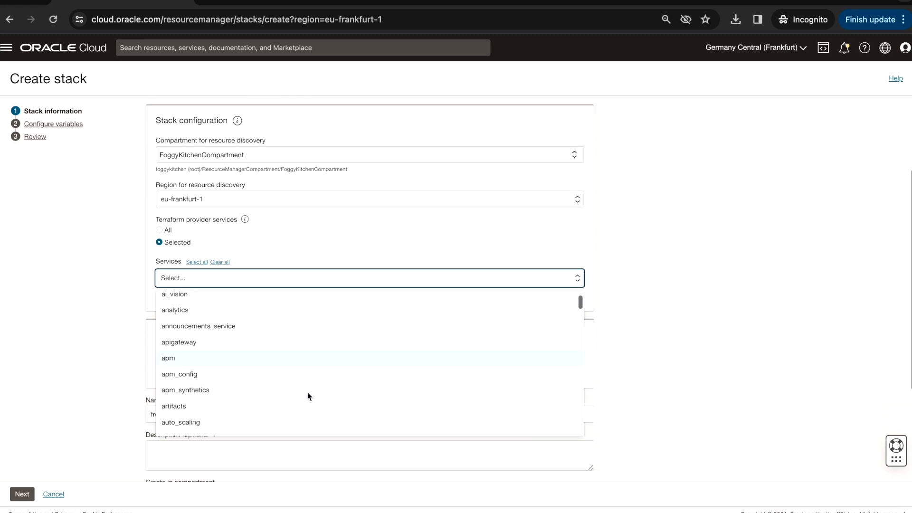
{"action": "scroll", "coordinate": [307, 392], "scroll_direction": "down", "scroll_amount": 5}
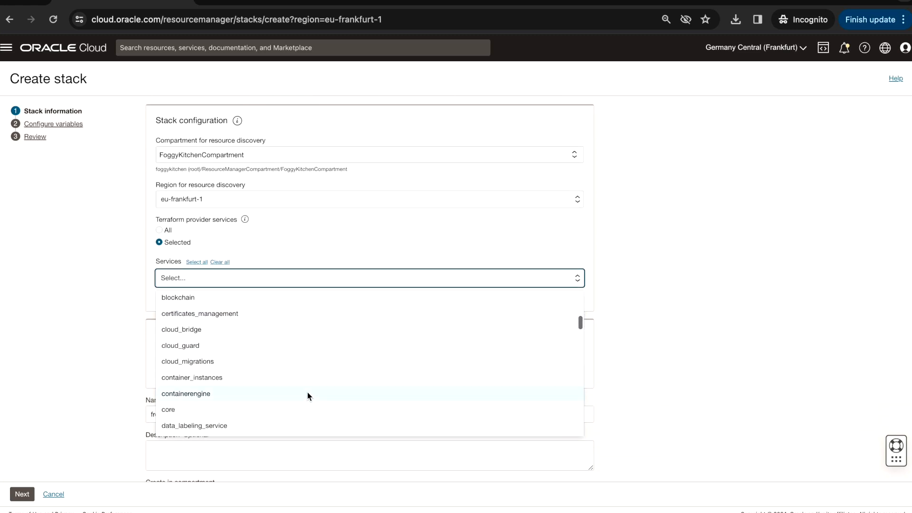
{"action": "left_click", "coordinate": [231, 383]}
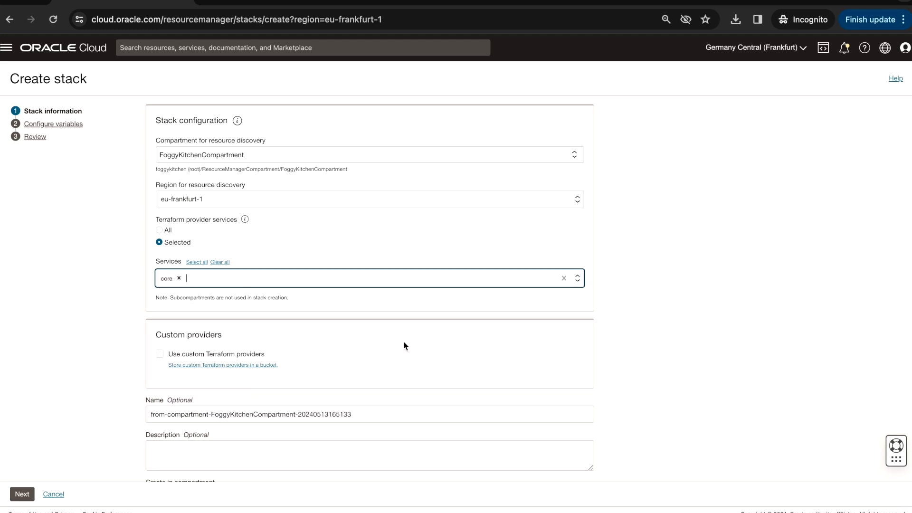
Keep the remaining stack information and variables at their defaults, and create the stack
{"action": "scroll", "coordinate": [377, 342], "scroll_direction": "down", "scroll_amount": 3}
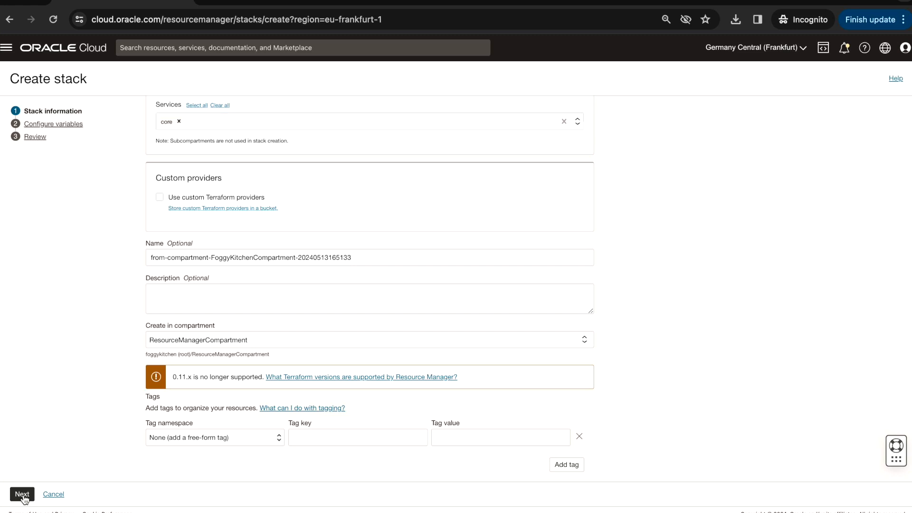
{"action": "left_click", "coordinate": [23, 495]}
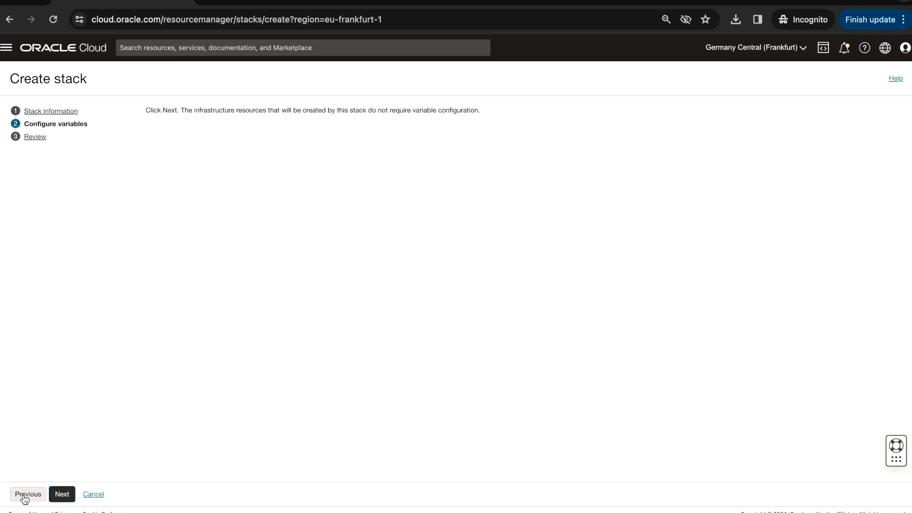
{"action": "left_click", "coordinate": [66, 495]}
{"action": "left_click", "coordinate": [65, 494]}
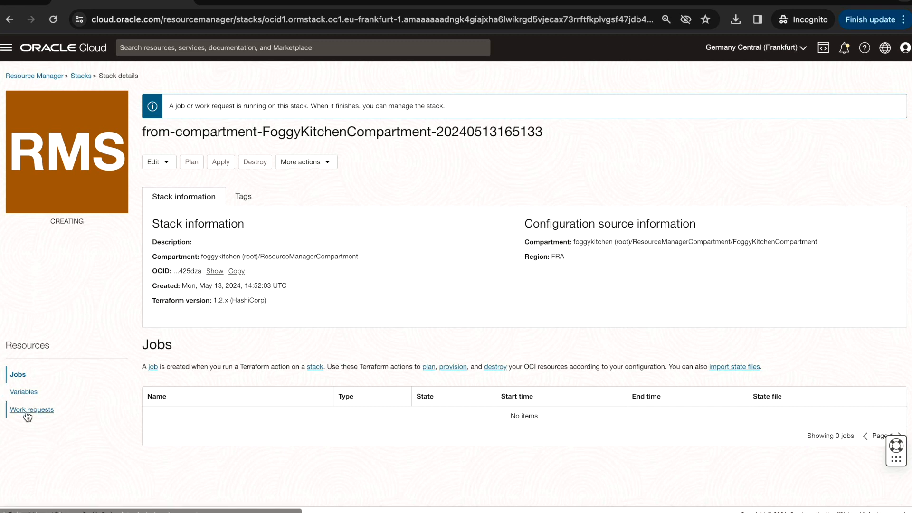
Check the log of the stack's Create stack from compartment work request, and return to the stack details
{"action": "left_click_drag", "start_coordinate": [156, 130], "coordinate": [263, 132]}
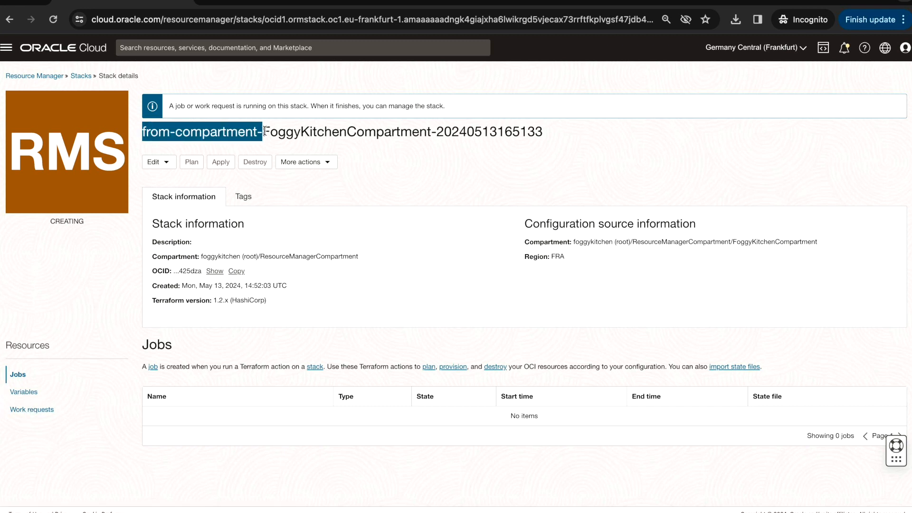
{"action": "left_click", "coordinate": [50, 418]}
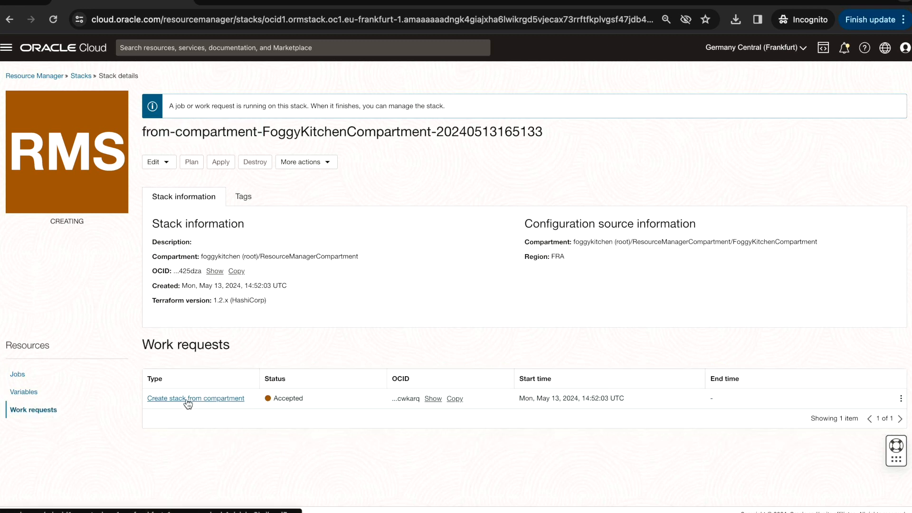
{"action": "left_click", "coordinate": [206, 399]}
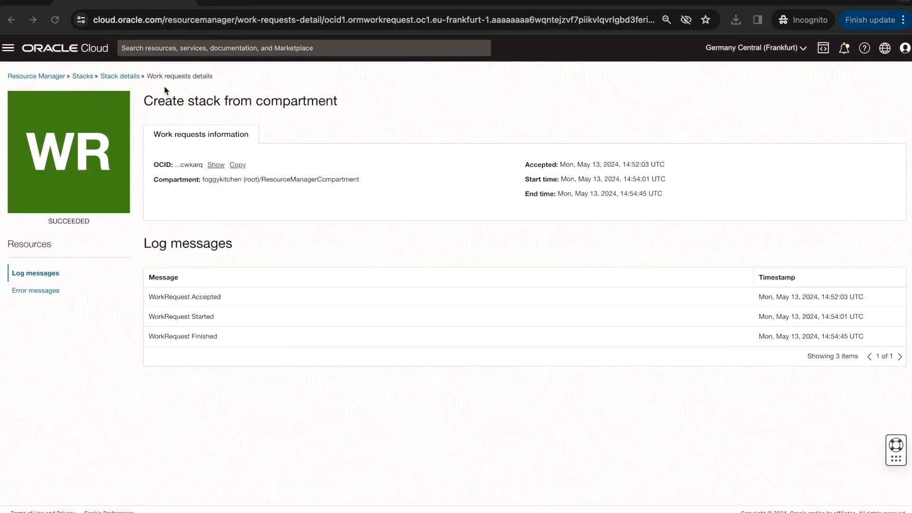
{"action": "left_click", "coordinate": [122, 76]}
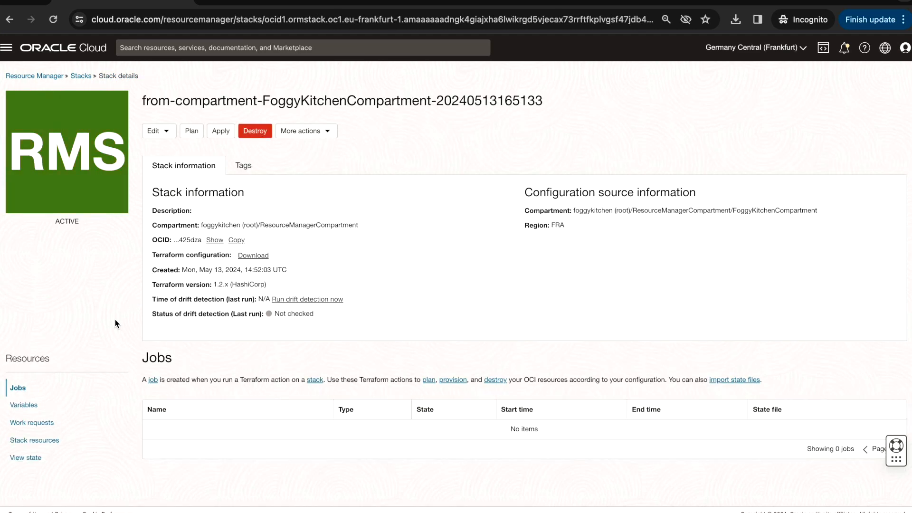
Open the stack's Terraform configuration in the code editor and expand the Resource Manager compartments
{"action": "left_click", "coordinate": [172, 134]}
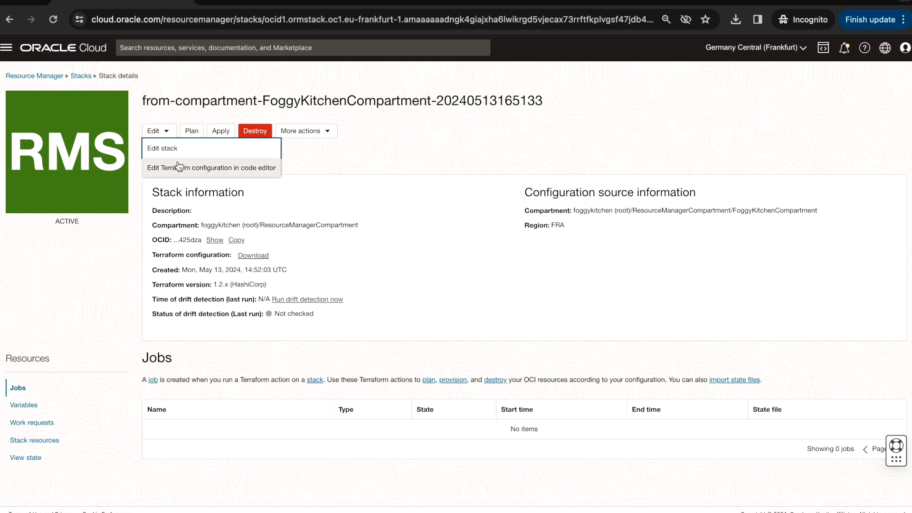
{"action": "left_click", "coordinate": [214, 172]}
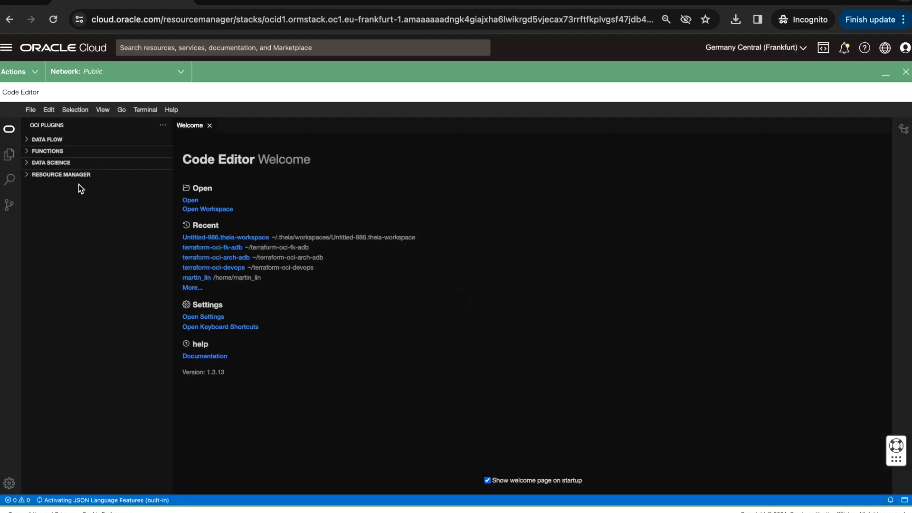
{"action": "left_click", "coordinate": [30, 176]}
{"action": "left_click", "coordinate": [28, 175]}
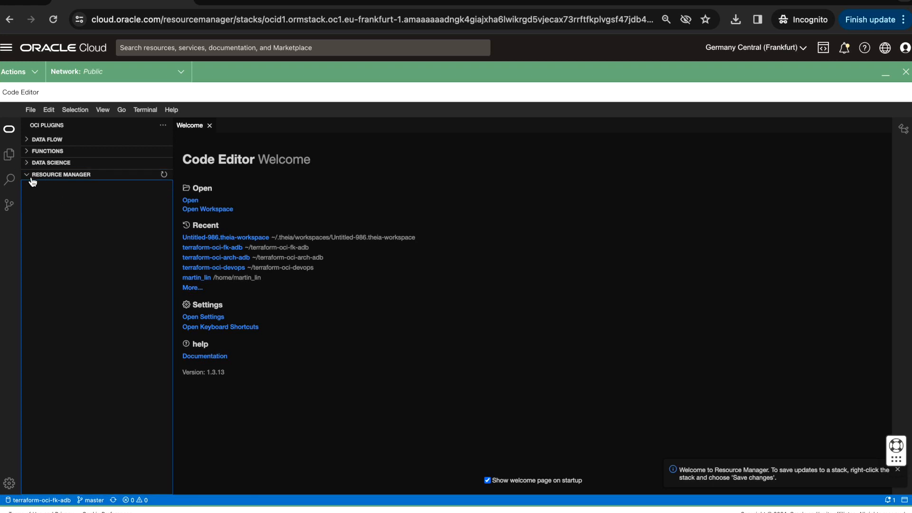
{"action": "left_click", "coordinate": [30, 176]}
{"action": "left_click", "coordinate": [28, 177]}
{"action": "left_click", "coordinate": [28, 175]}
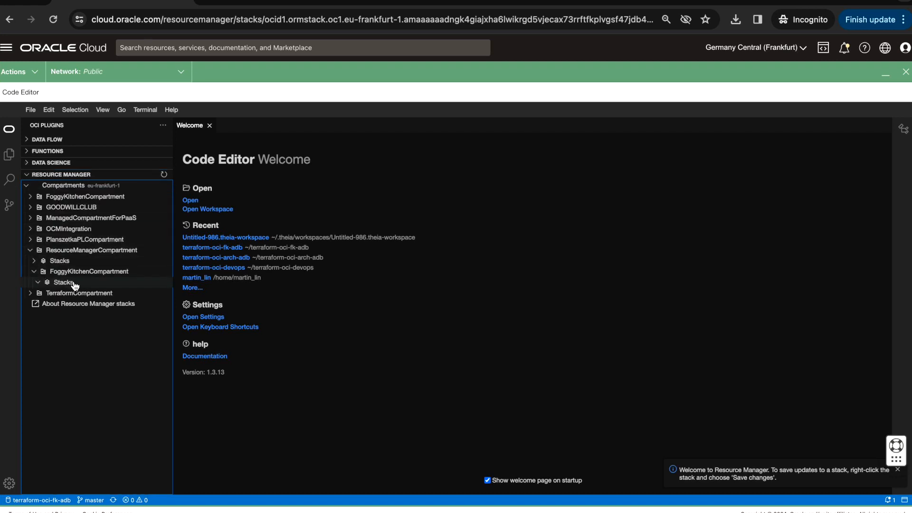
Expand the from-compartment stack under ResourceManagerCompartment and open its core.tf file
{"action": "left_click", "coordinate": [34, 261]}
{"action": "left_click", "coordinate": [93, 260]}
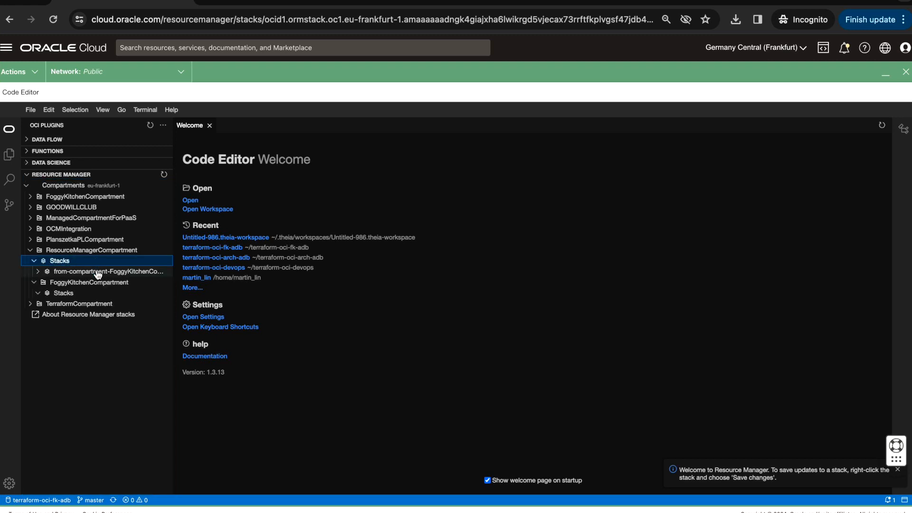
{"action": "left_click", "coordinate": [98, 273]}
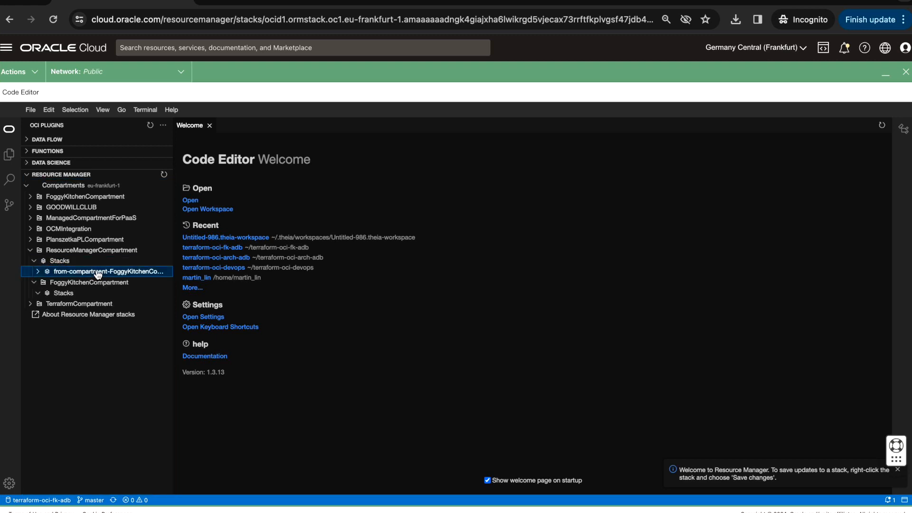
{"action": "left_click", "coordinate": [39, 273]}
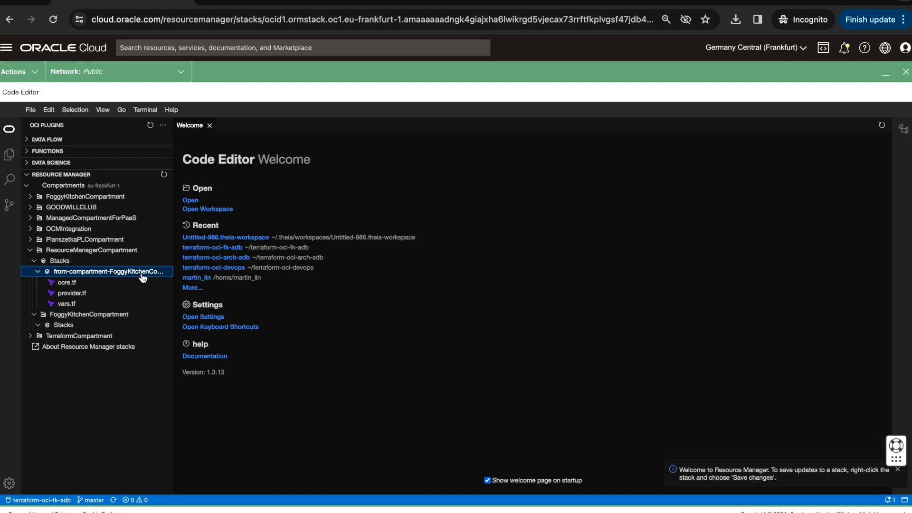
{"action": "left_click", "coordinate": [68, 284]}
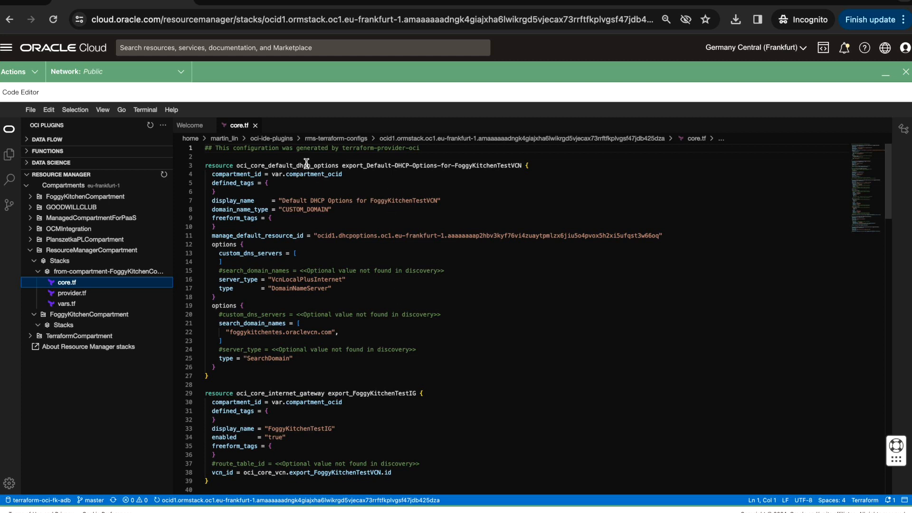
Examine the discovered network resources in core.tf, from the DHCP options and internet gateway down to the route tables
{"action": "scroll", "coordinate": [347, 223], "scroll_direction": "down", "scroll_amount": 2}
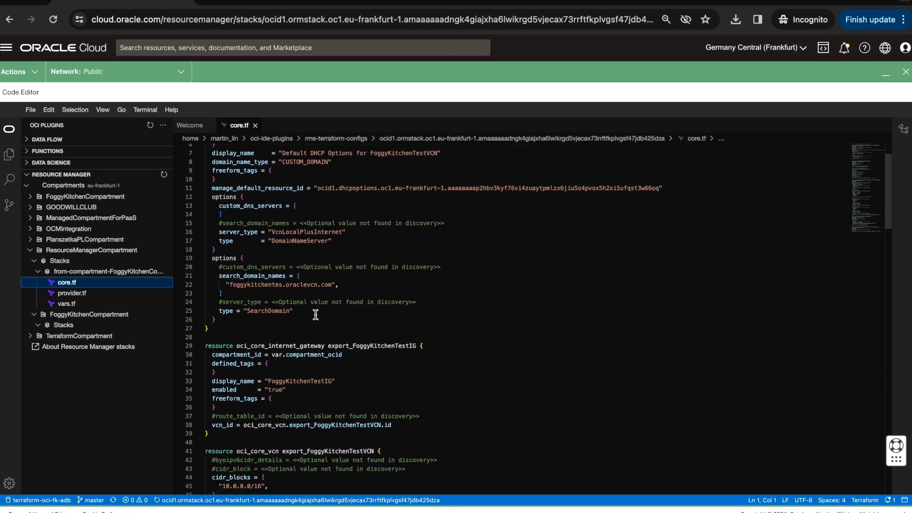
{"action": "scroll", "coordinate": [312, 347], "scroll_direction": "down", "scroll_amount": 4}
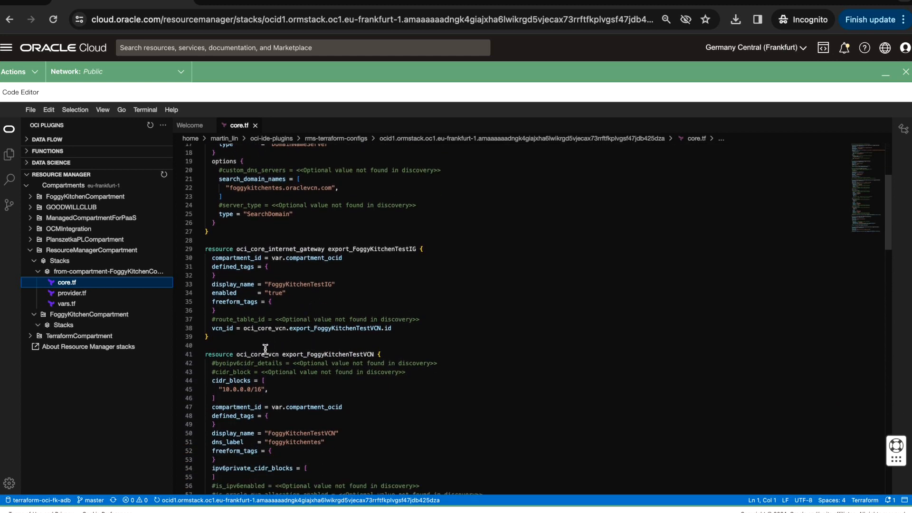
{"action": "scroll", "coordinate": [303, 378], "scroll_direction": "down", "scroll_amount": 5}
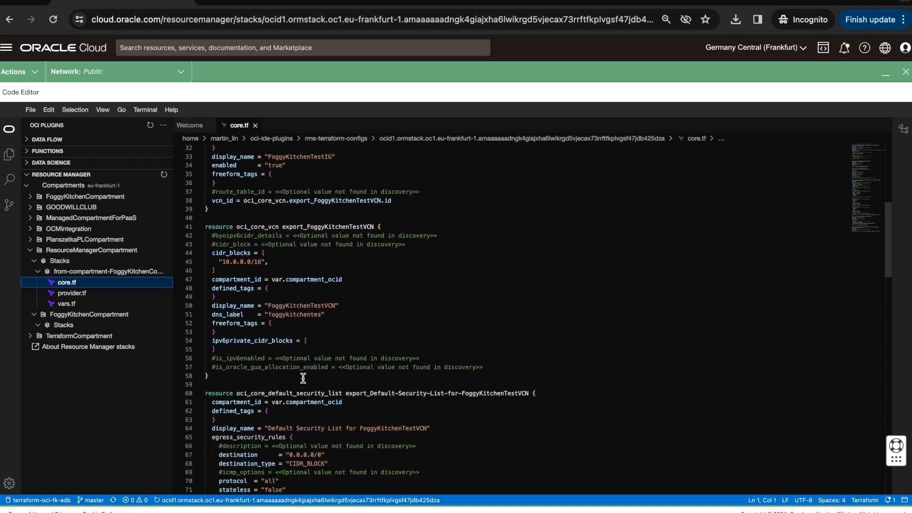
{"action": "scroll", "coordinate": [303, 378], "scroll_direction": "down", "scroll_amount": 3}
{"action": "scroll", "coordinate": [318, 371], "scroll_direction": "down", "scroll_amount": 1}
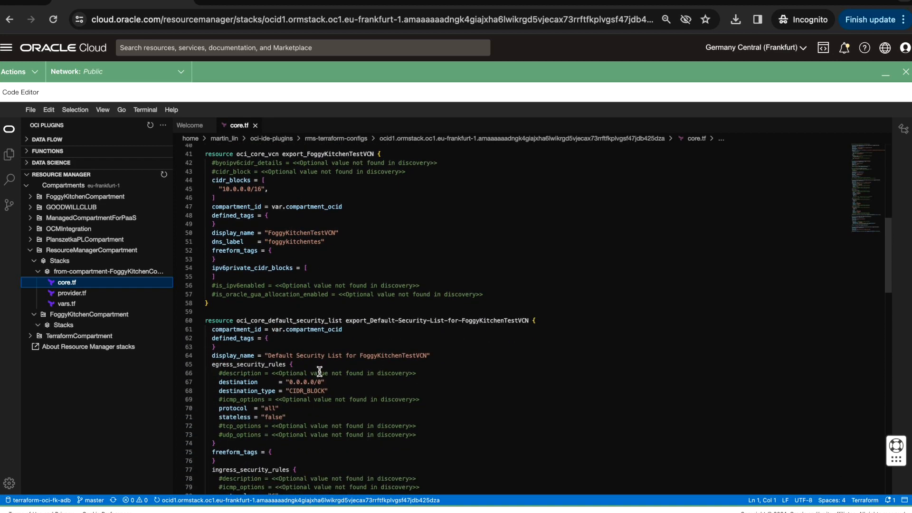
{"action": "scroll", "coordinate": [319, 371], "scroll_direction": "down", "scroll_amount": 20}
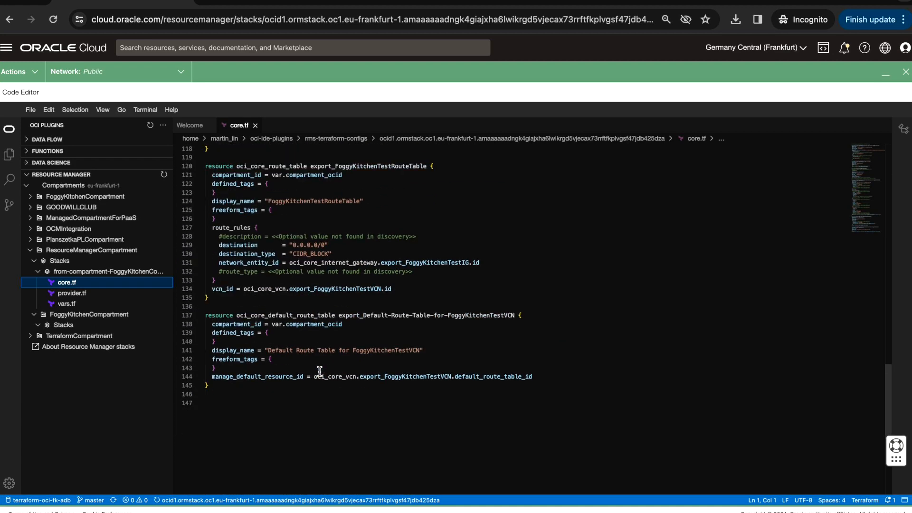
{"action": "scroll", "coordinate": [320, 371], "scroll_direction": "down", "scroll_amount": 2}
{"action": "scroll", "coordinate": [316, 304], "scroll_direction": "up", "scroll_amount": 4}
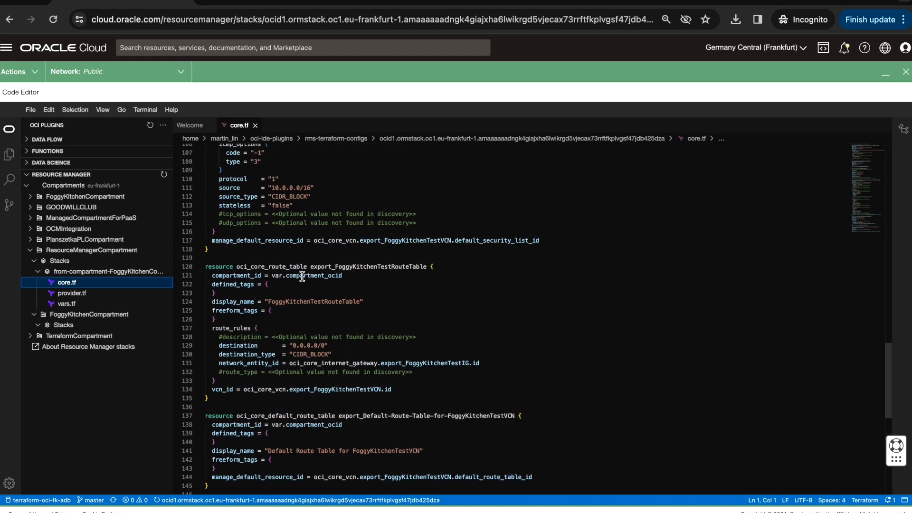
Change the display_name of the export_FoggyKitchenTestRouteTable resource to FoggyKitchenTestRouteTable_FIX
{"action": "double_click", "coordinate": [284, 266]}
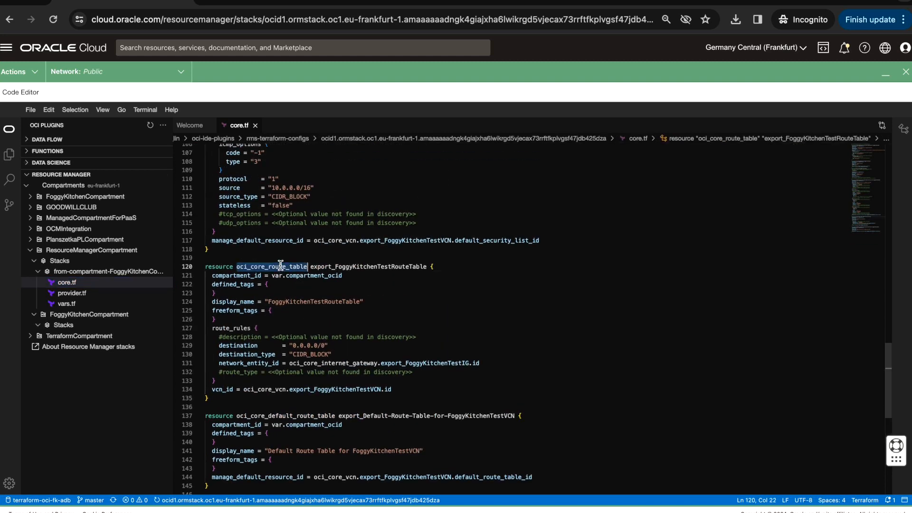
{"action": "left_click", "coordinate": [361, 303]}
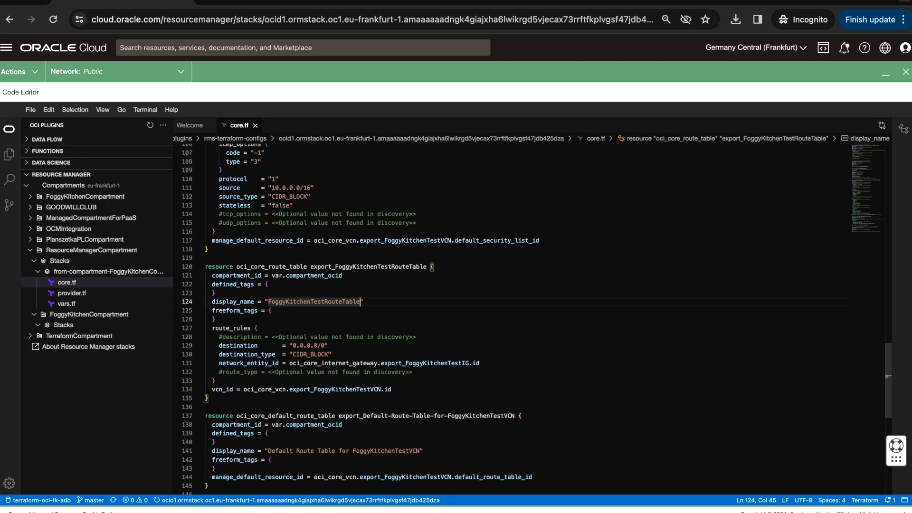
{"action": "type", "text": "_"}
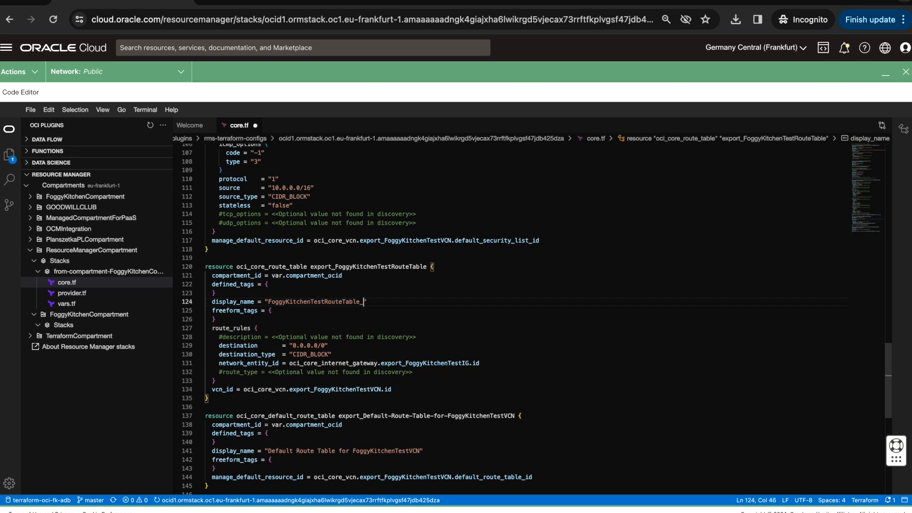
{"action": "type", "text": "FIX"}
Save core.tf, then save the changes to the from-compartment stack and run its Plan action
{"action": "key", "text": "ctrl+s"}
{"action": "right_click", "coordinate": [129, 271]}
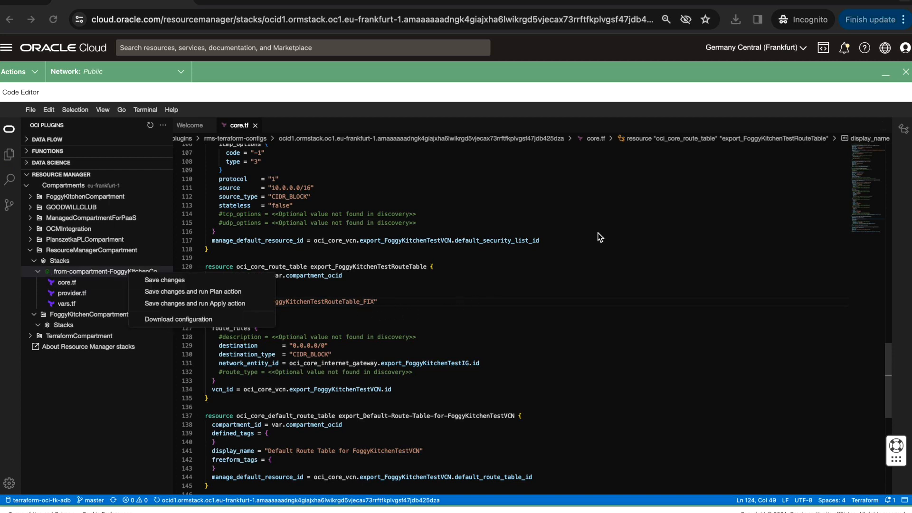
{"action": "left_click", "coordinate": [217, 292]}
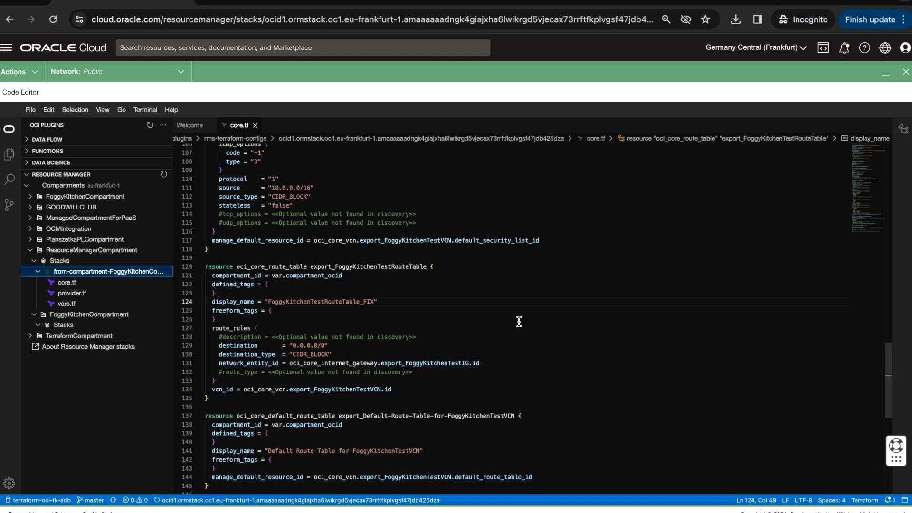
Open the from-compartment stack's Plan job and examine the display_name change for the route table in its logs
{"action": "left_click", "coordinate": [886, 75]}
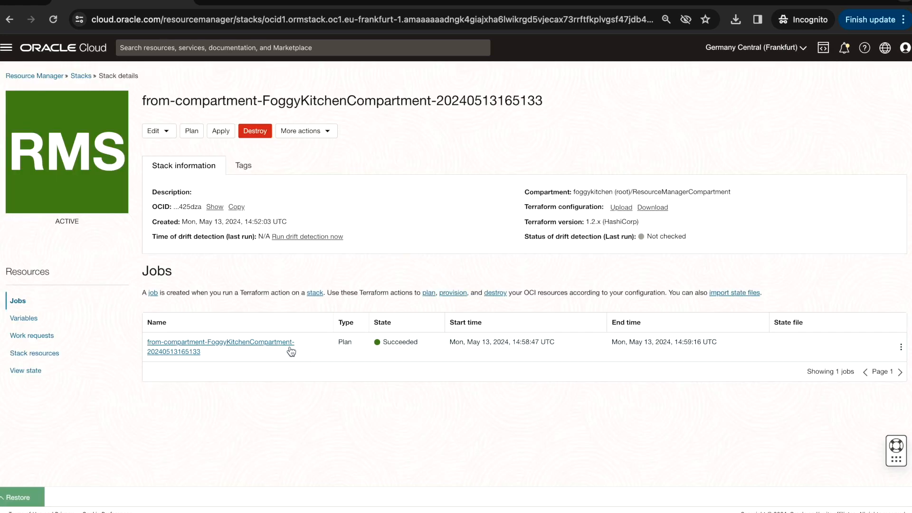
{"action": "left_click", "coordinate": [241, 346]}
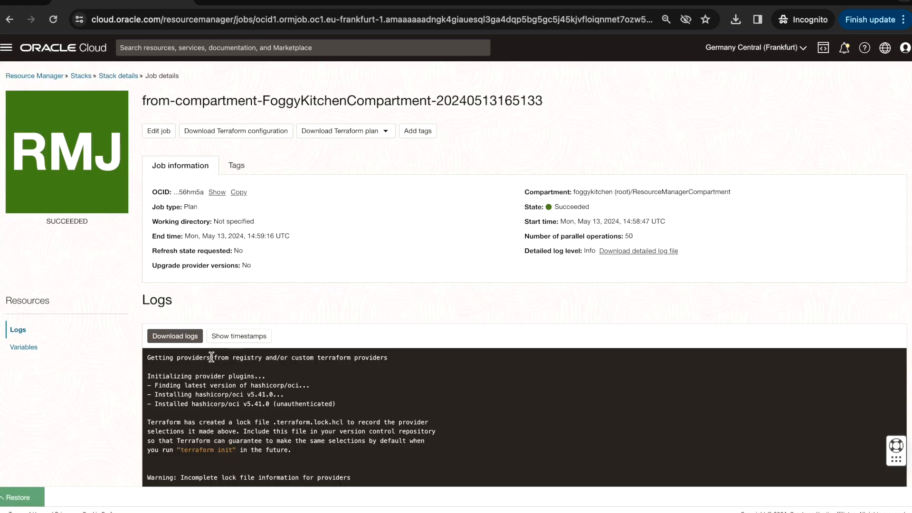
{"action": "scroll", "coordinate": [371, 314], "scroll_direction": "down", "scroll_amount": 10}
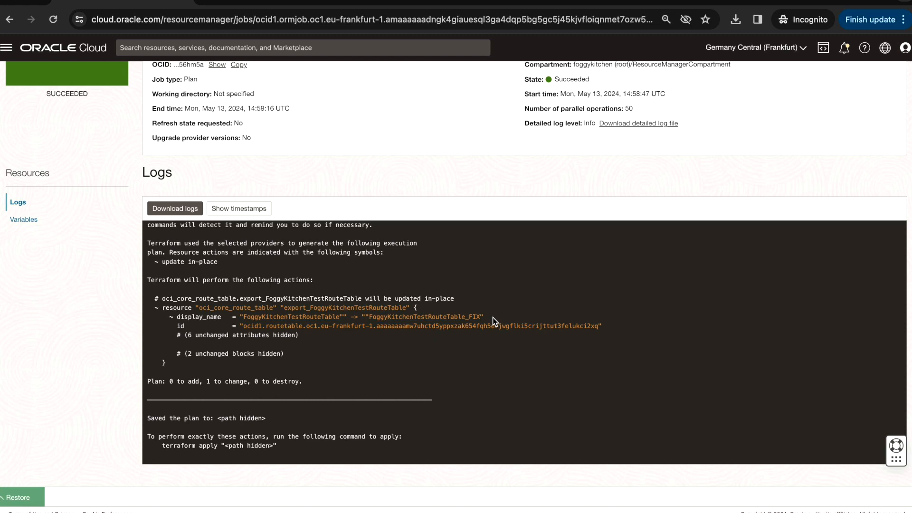
{"action": "left_click_drag", "start_coordinate": [492, 317], "coordinate": [163, 315]}
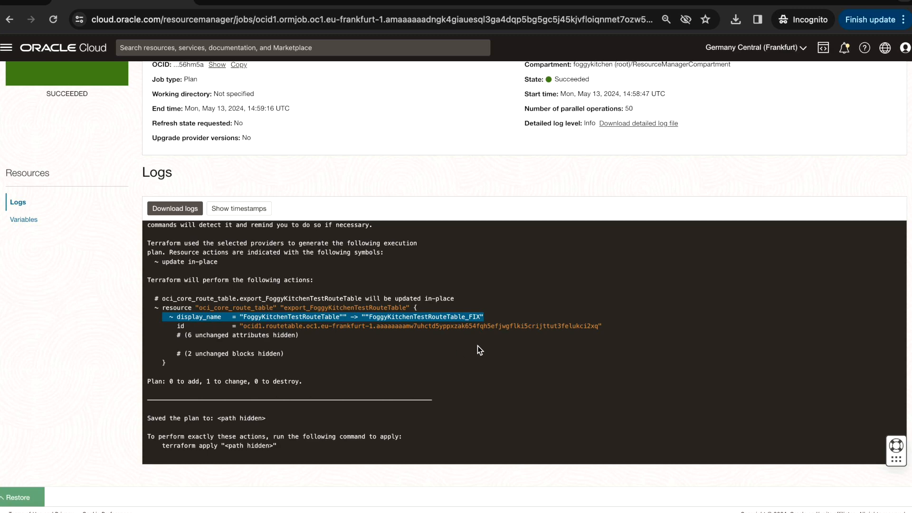
{"action": "scroll", "coordinate": [513, 326], "scroll_direction": "up", "scroll_amount": 10}
{"action": "scroll", "coordinate": [549, 217], "scroll_direction": "up", "scroll_amount": 3}
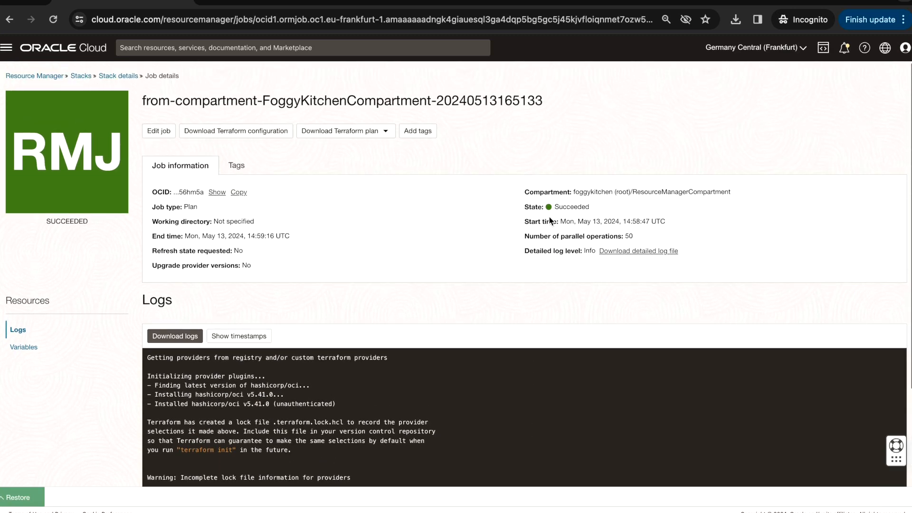
Return to the Code Editor, save the from-compartment stack's changes and run its Apply action
{"action": "left_click", "coordinate": [22, 499]}
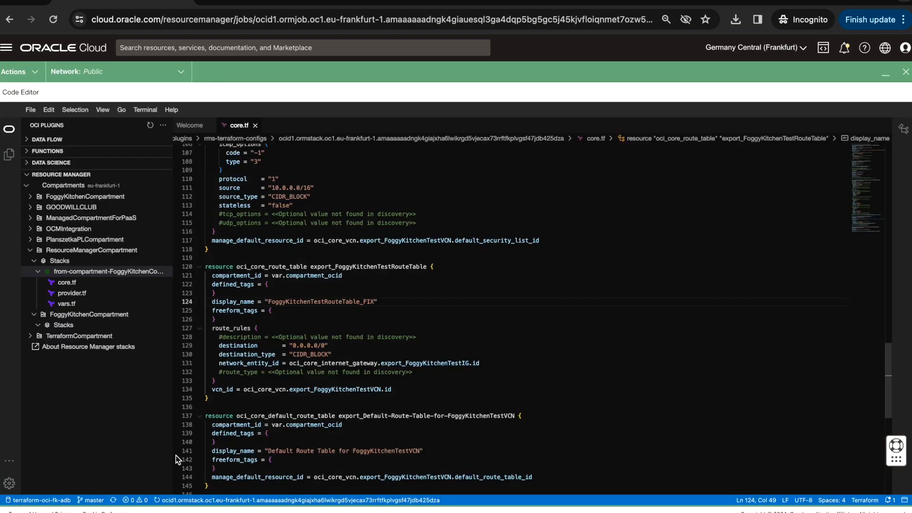
{"action": "right_click", "coordinate": [116, 278]}
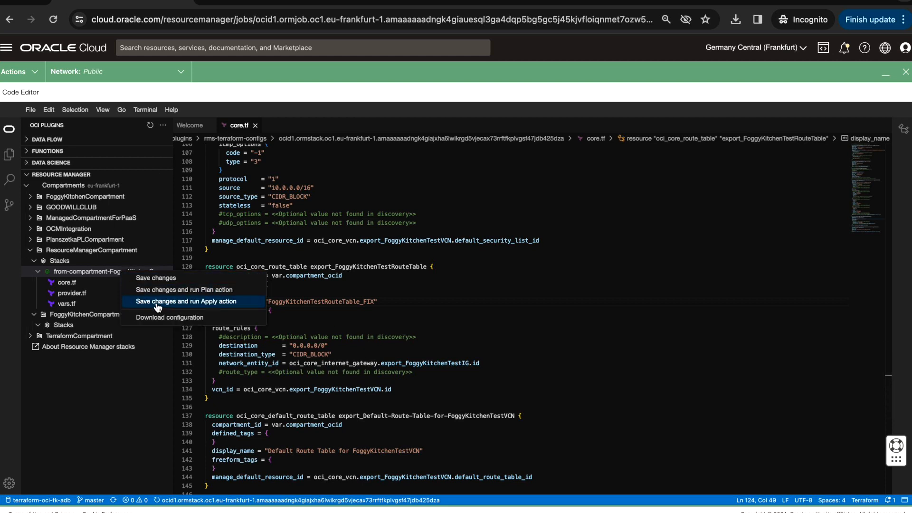
{"action": "left_click", "coordinate": [220, 304]}
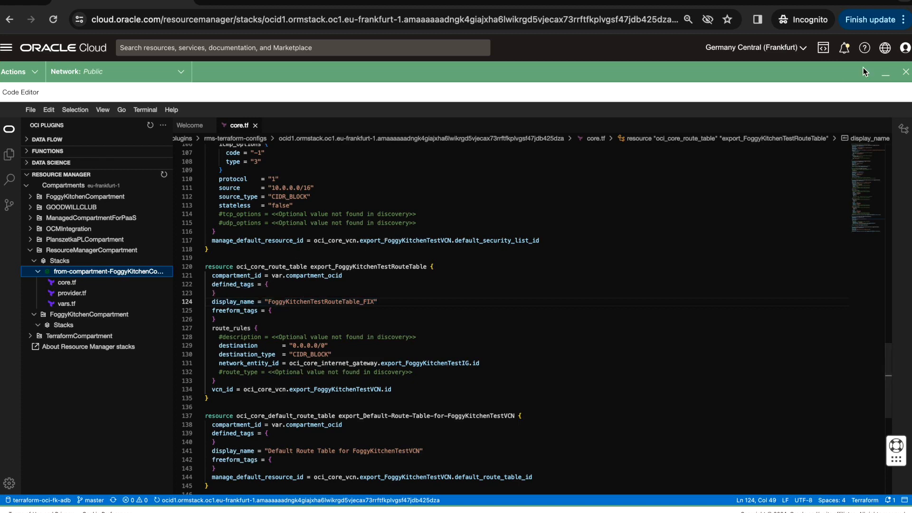
Minimize the Code Editor and open the Apply job's details from the stack's job list
{"action": "left_click", "coordinate": [881, 77]}
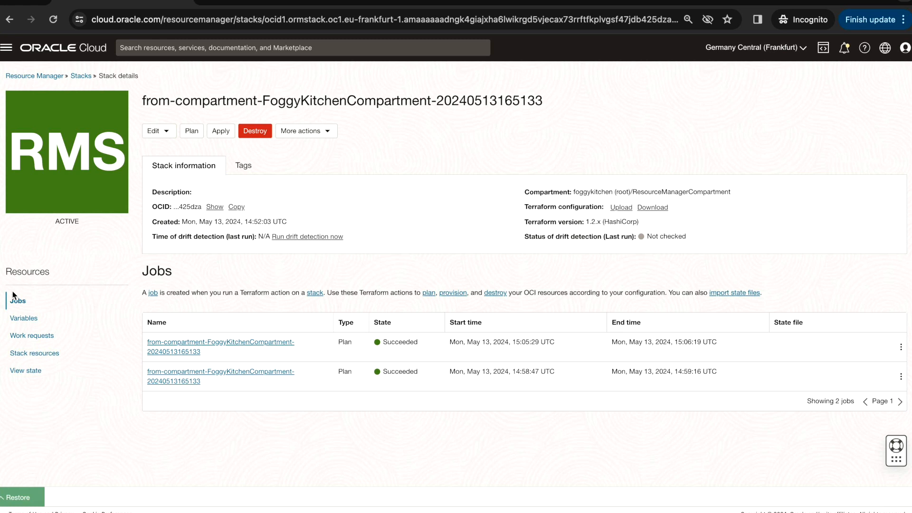
{"action": "left_click", "coordinate": [21, 321]}
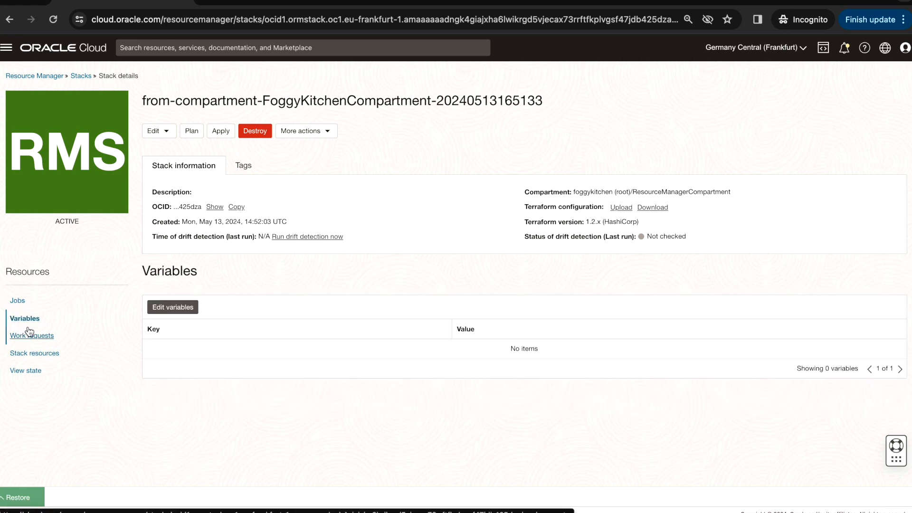
{"action": "left_click", "coordinate": [19, 301]}
{"action": "left_click", "coordinate": [224, 375]}
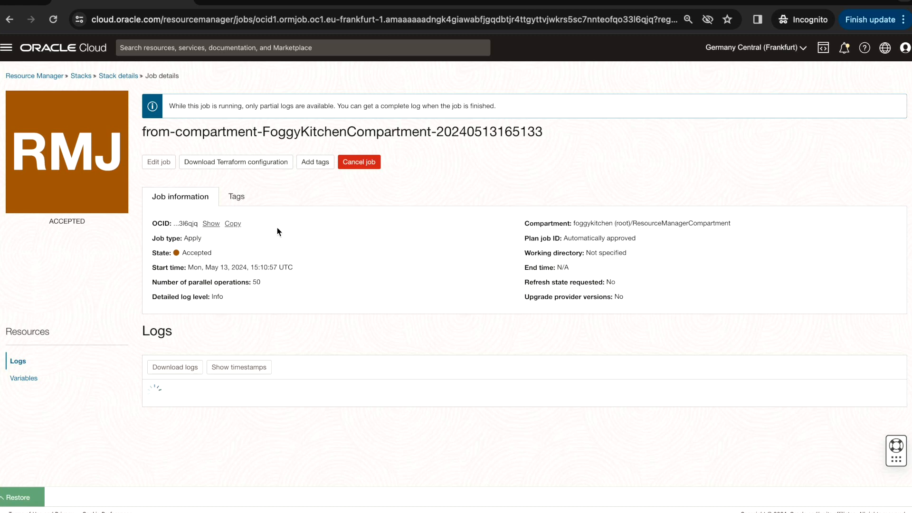
Go to the virtual cloud networks, switch to the FoggyKitchenCompartment under ResourceManagerCompartment, and open FoggyKitchenTestVCN
{"action": "left_click", "coordinate": [7, 56]}
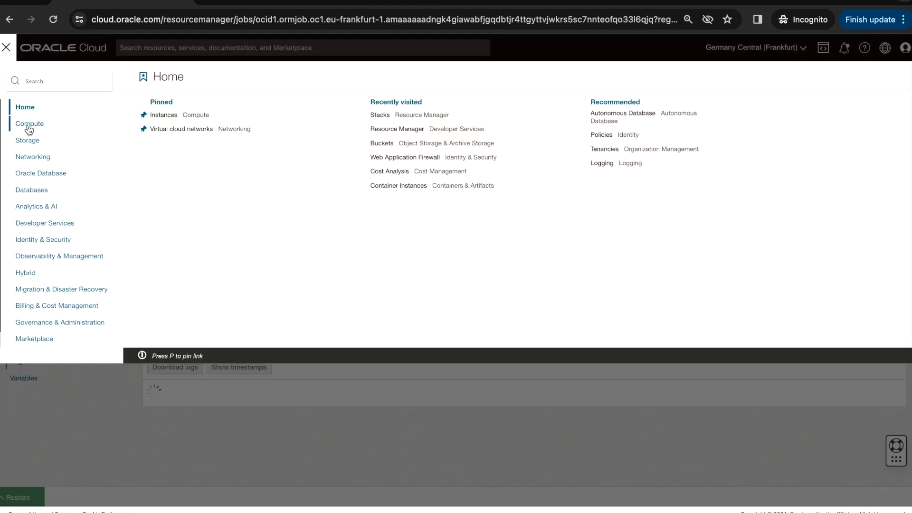
{"action": "left_click", "coordinate": [40, 162]}
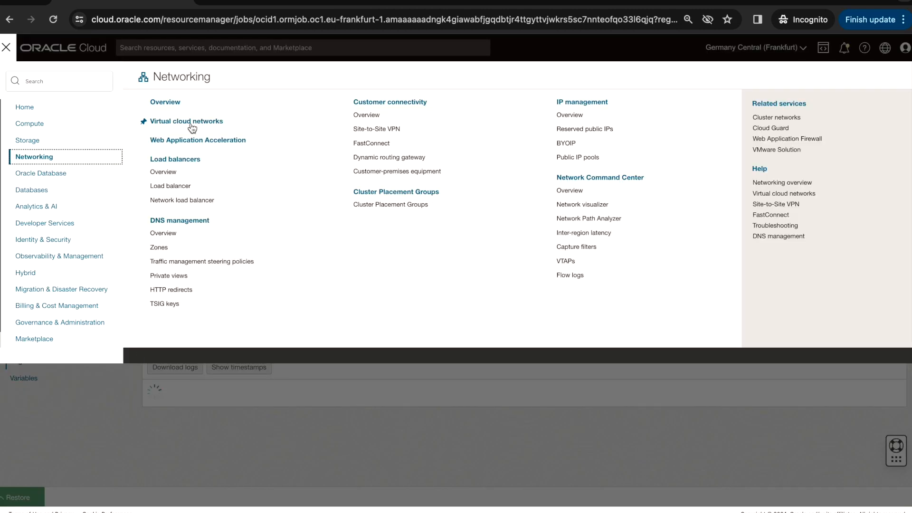
{"action": "left_click", "coordinate": [191, 124]}
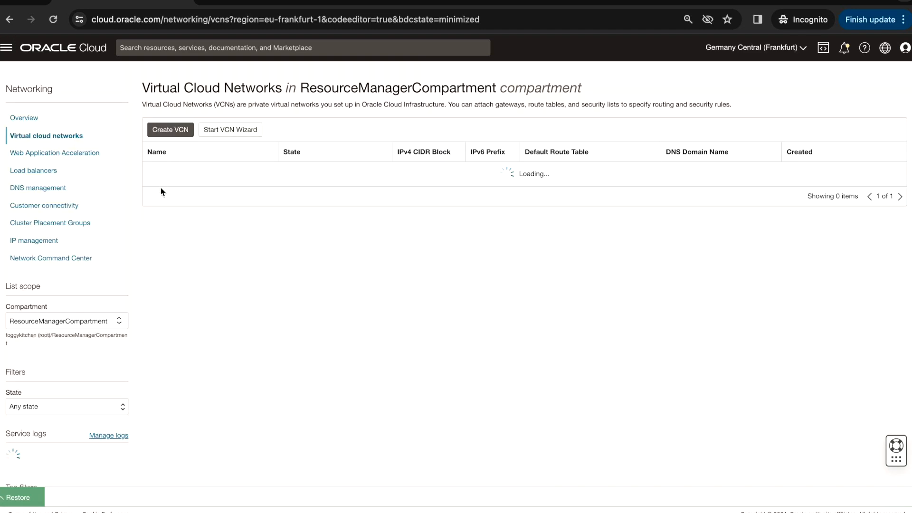
{"action": "left_click", "coordinate": [90, 321]}
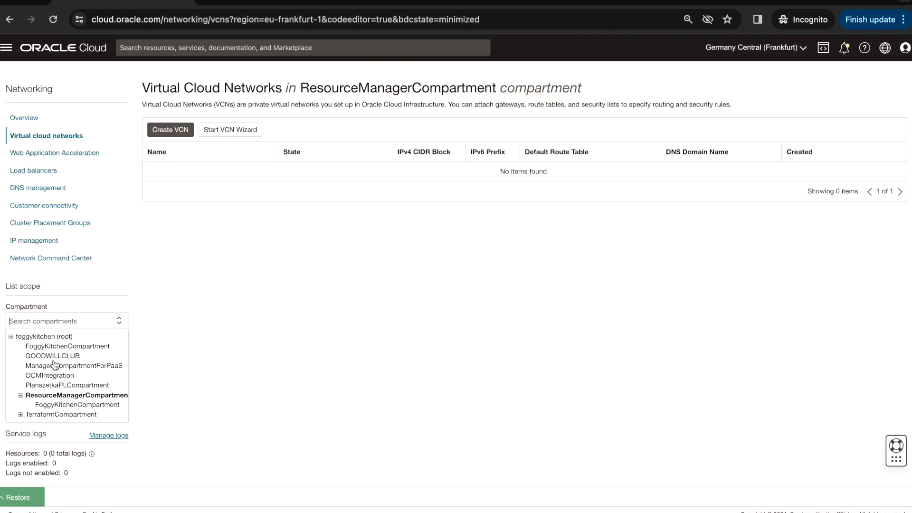
{"action": "left_click", "coordinate": [70, 404]}
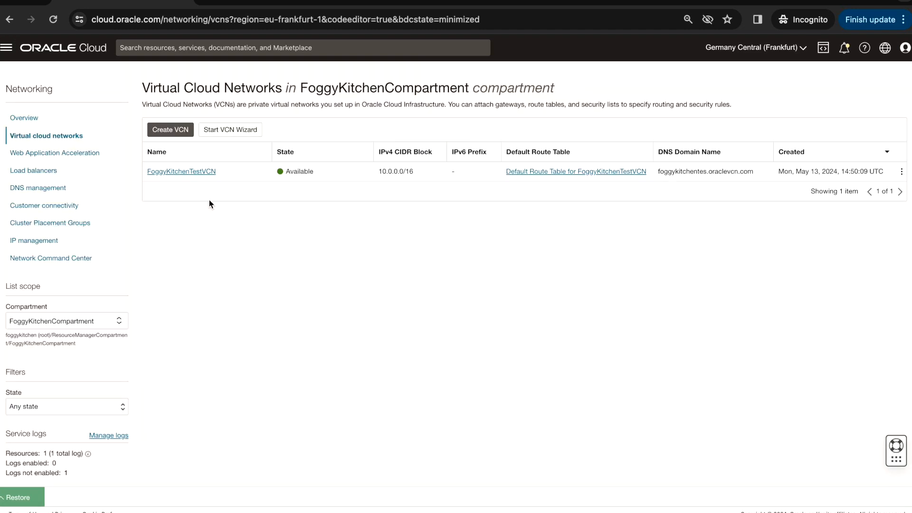
{"action": "left_click", "coordinate": [199, 176]}
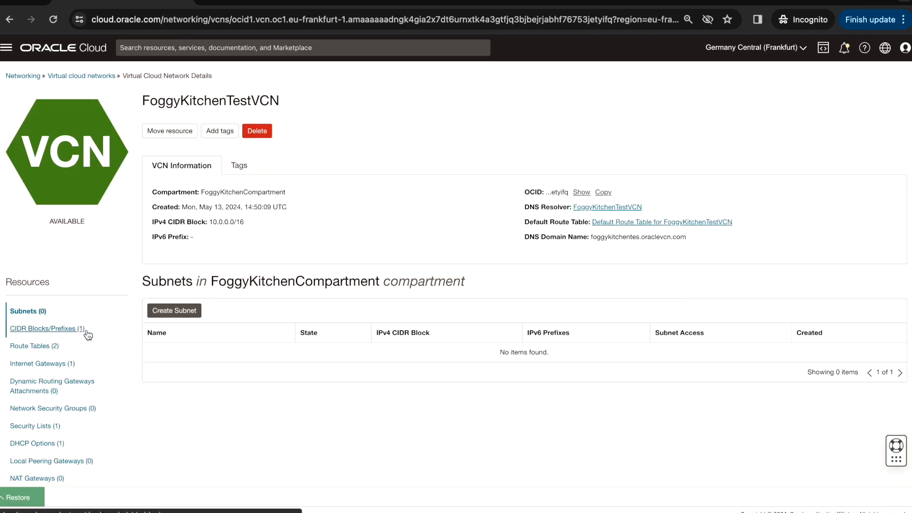
View the VCN's internet gateways and route tables, and check the name on the FoggyKitchenTestRouteTable details page
{"action": "left_click", "coordinate": [50, 368]}
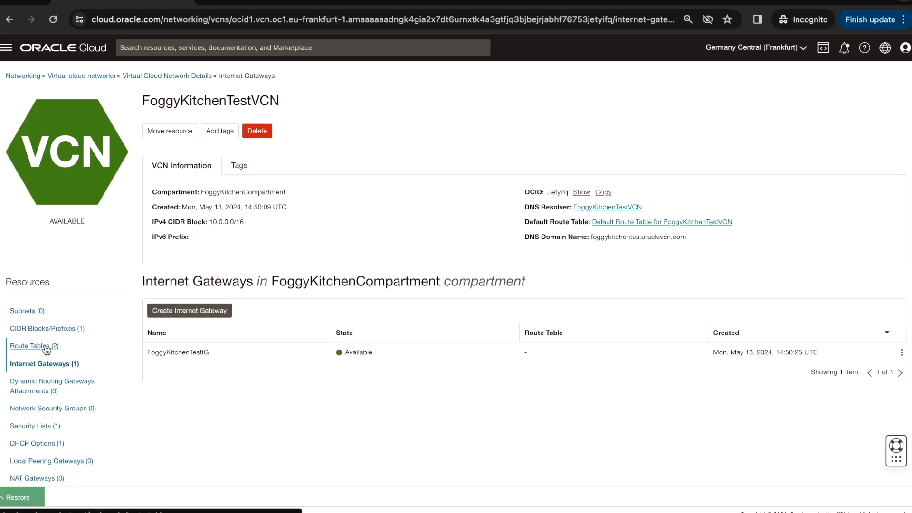
{"action": "left_click", "coordinate": [42, 348]}
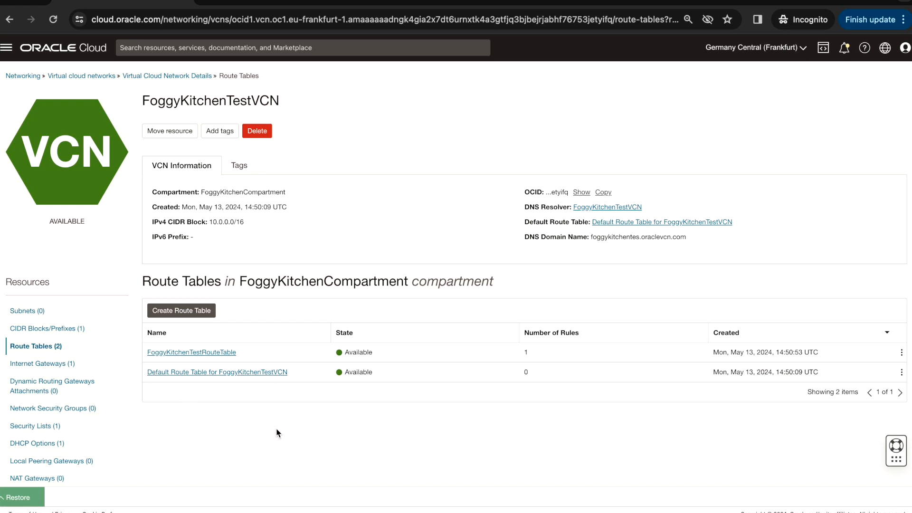
{"action": "left_click", "coordinate": [224, 351]}
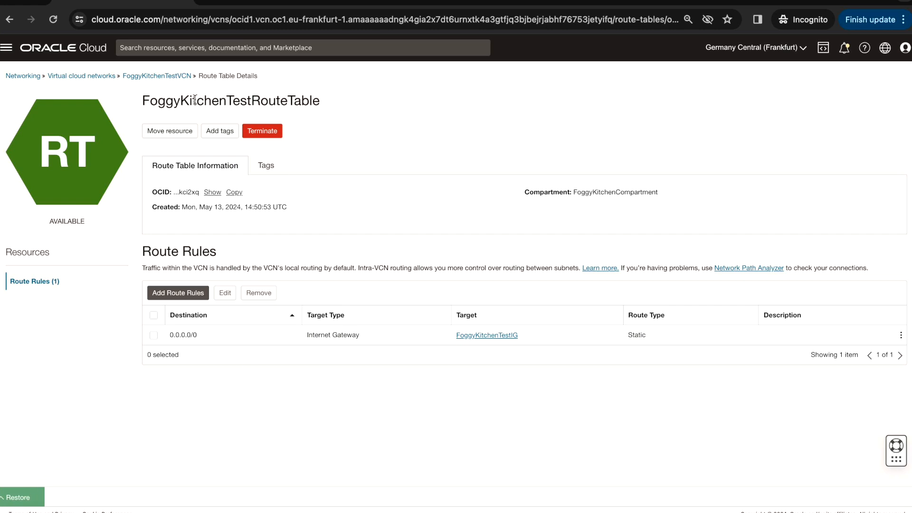
{"action": "left_click_drag", "start_coordinate": [143, 100], "coordinate": [323, 101]}
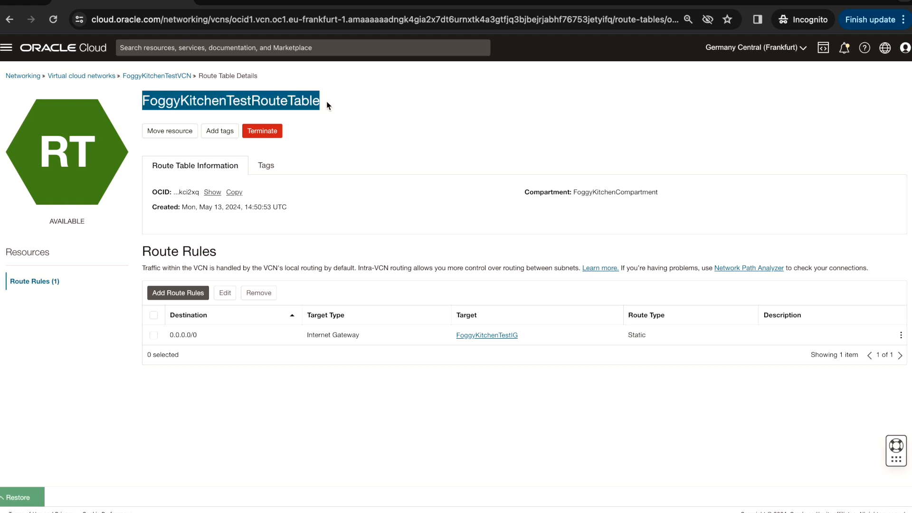
Return to the VCN's route tables and inspect the renamed FoggyKitchenTestRouteTable_FIX
{"action": "left_click", "coordinate": [157, 78]}
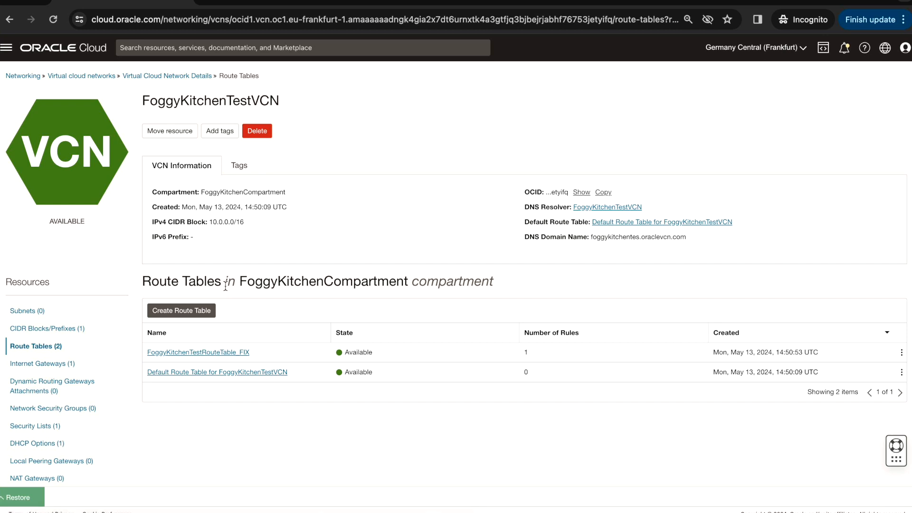
{"action": "left_click", "coordinate": [236, 354]}
{"action": "left_click_drag", "start_coordinate": [351, 102], "coordinate": [141, 98]}
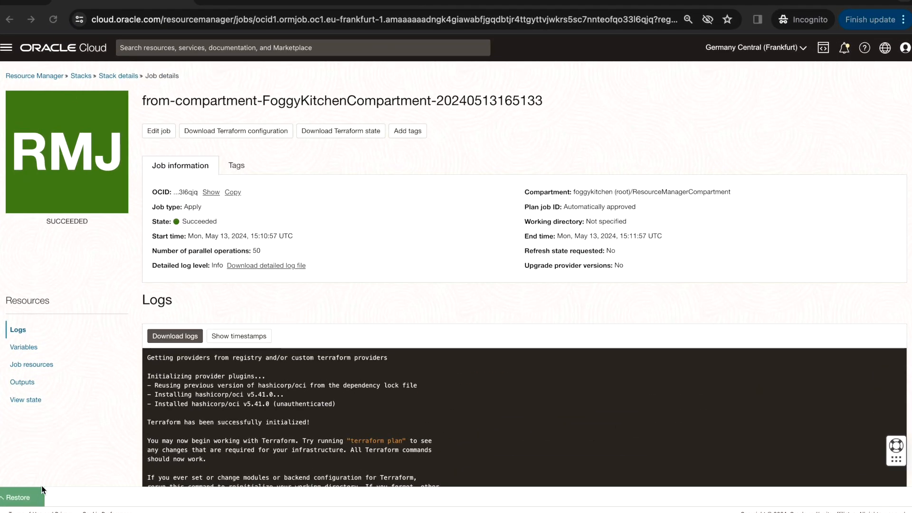
Restore the Code Editor, review core.tf from the route tables up to the DHCP options, and minimize the editor again
{"action": "left_click", "coordinate": [21, 497]}
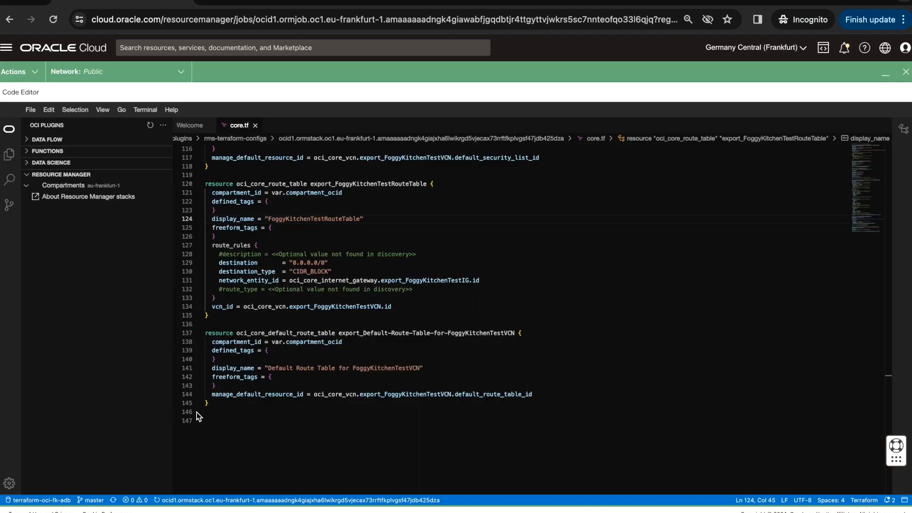
{"action": "scroll", "coordinate": [356, 292], "scroll_direction": "up", "scroll_amount": 10}
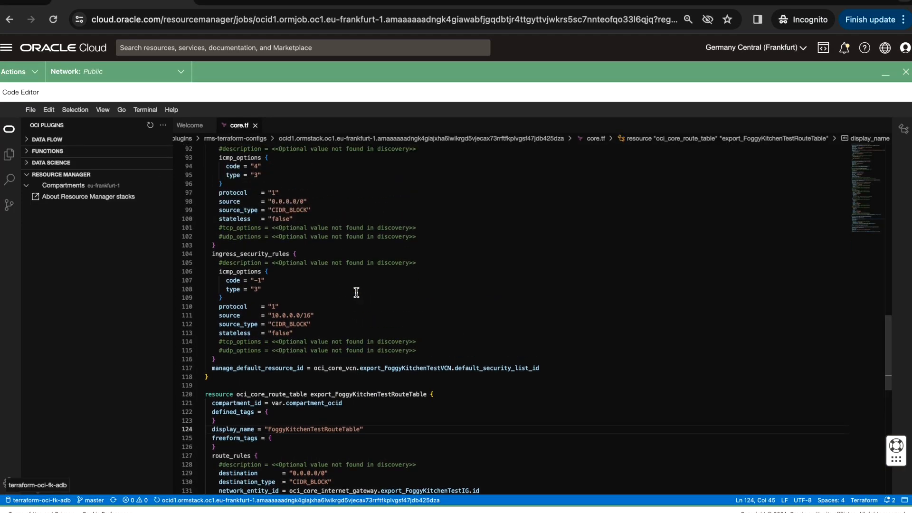
{"action": "scroll", "coordinate": [356, 292], "scroll_direction": "up", "scroll_amount": 15}
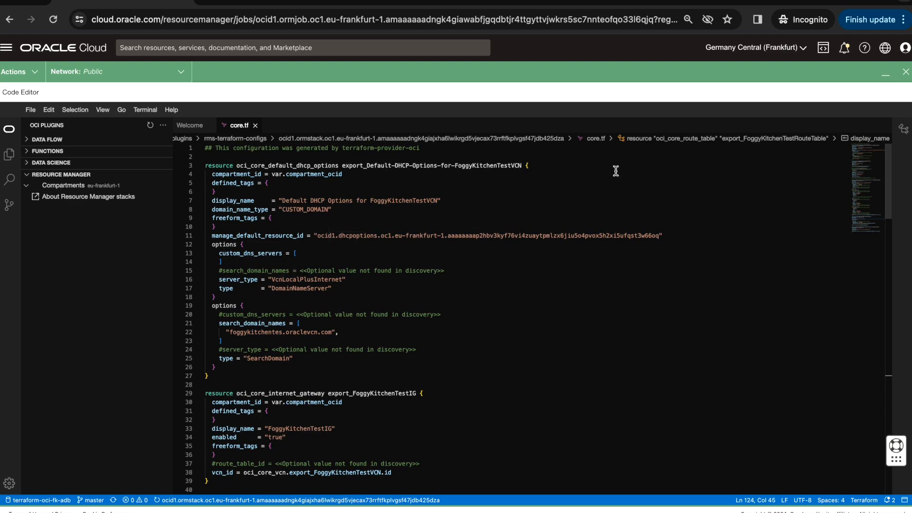
{"action": "left_click", "coordinate": [886, 73]}
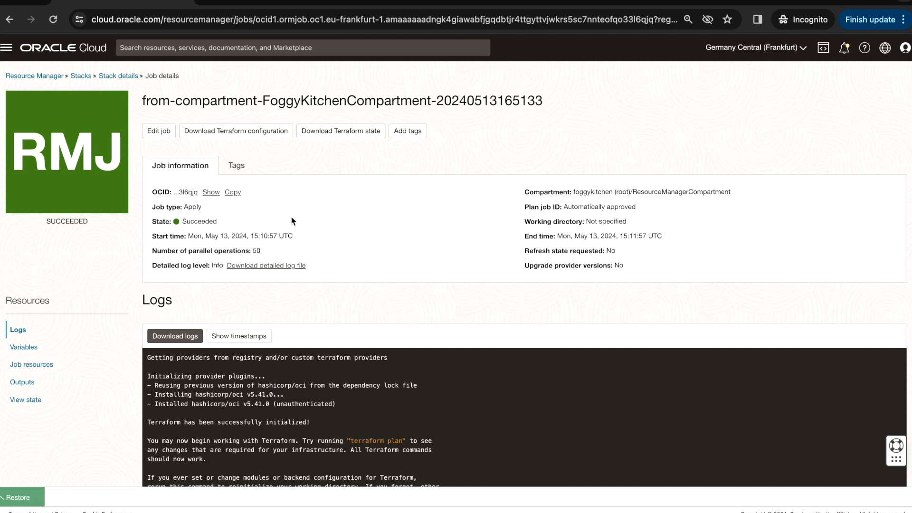
Open the from-compartment stack from the stacks list and run a Destroy job on it with the default job name
{"action": "left_click", "coordinate": [87, 80]}
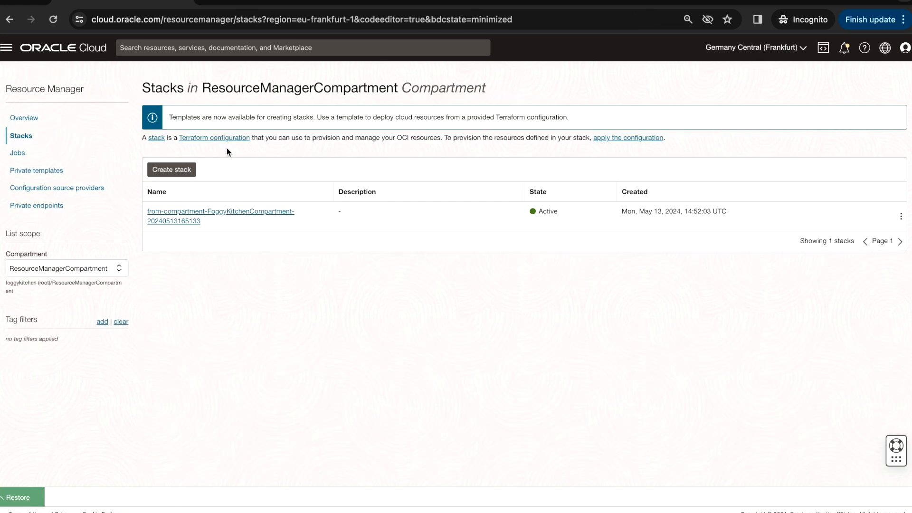
{"action": "left_click", "coordinate": [270, 216]}
{"action": "left_click", "coordinate": [255, 131]}
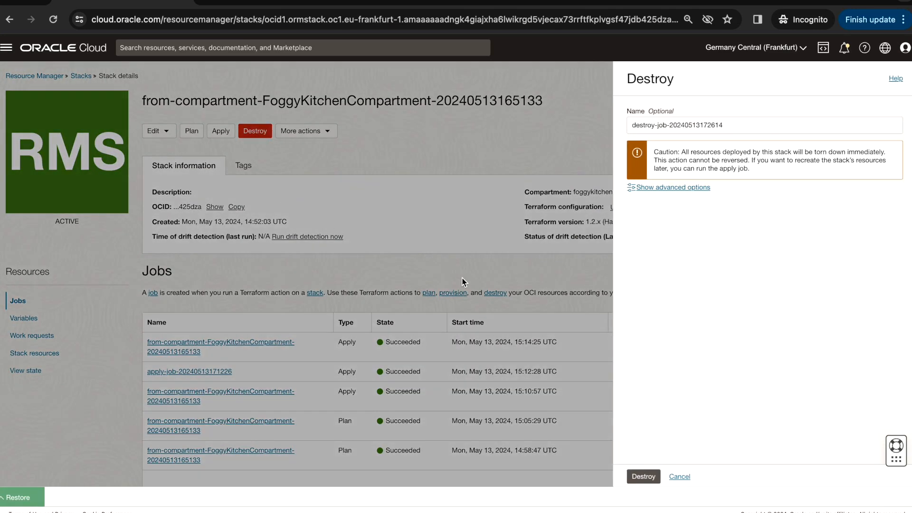
{"action": "left_click", "coordinate": [643, 477]}
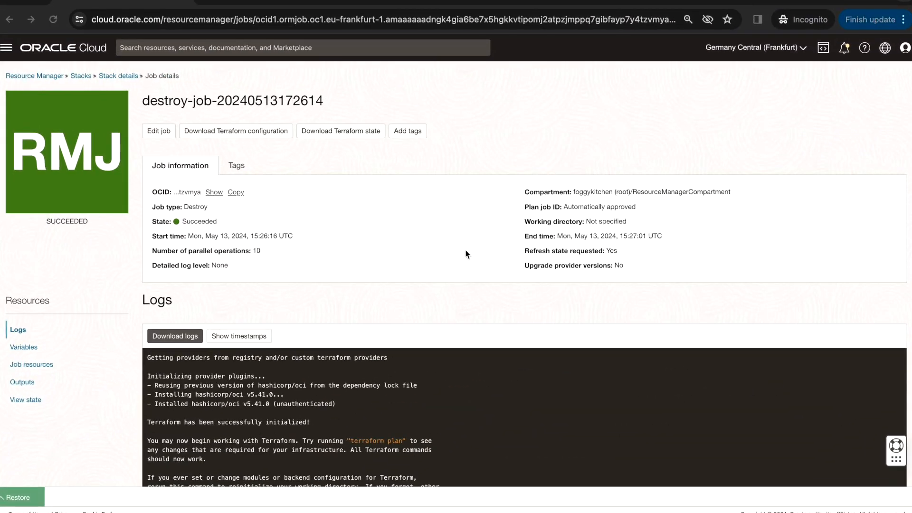
Examine the Destroy job's logs, including the count of destroyed resources at the end
{"action": "scroll", "coordinate": [391, 291], "scroll_direction": "down", "scroll_amount": 2}
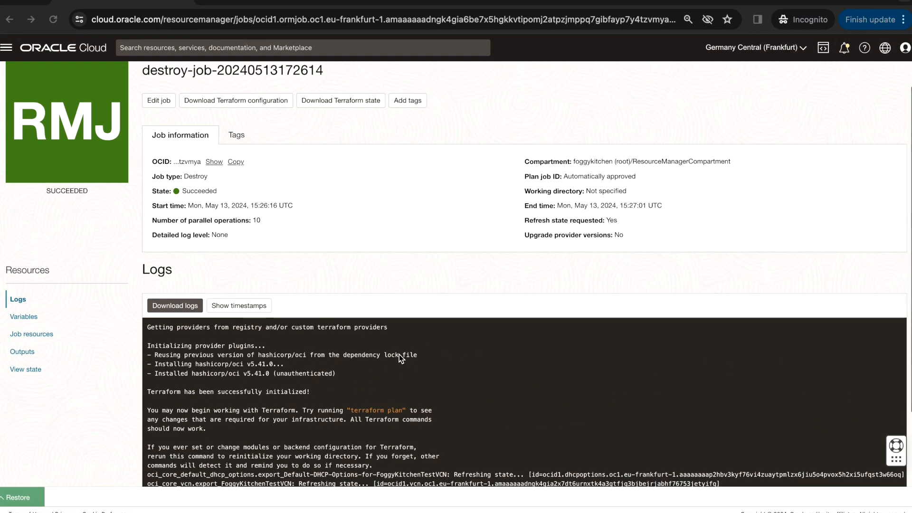
{"action": "scroll", "coordinate": [399, 355], "scroll_direction": "down", "scroll_amount": 10}
{"action": "scroll", "coordinate": [399, 354], "scroll_direction": "down", "scroll_amount": 6}
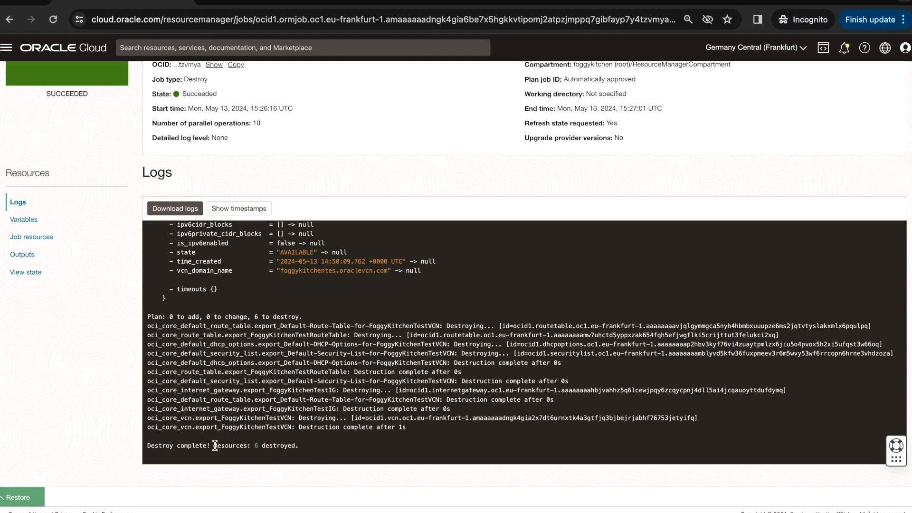
{"action": "left_click_drag", "start_coordinate": [214, 446], "coordinate": [313, 446]}
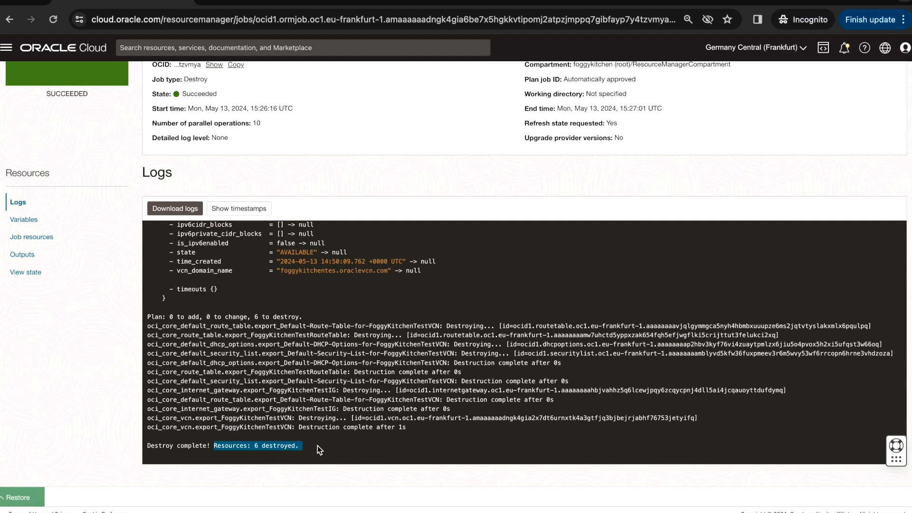
{"action": "scroll", "coordinate": [366, 231], "scroll_direction": "up", "scroll_amount": 10}
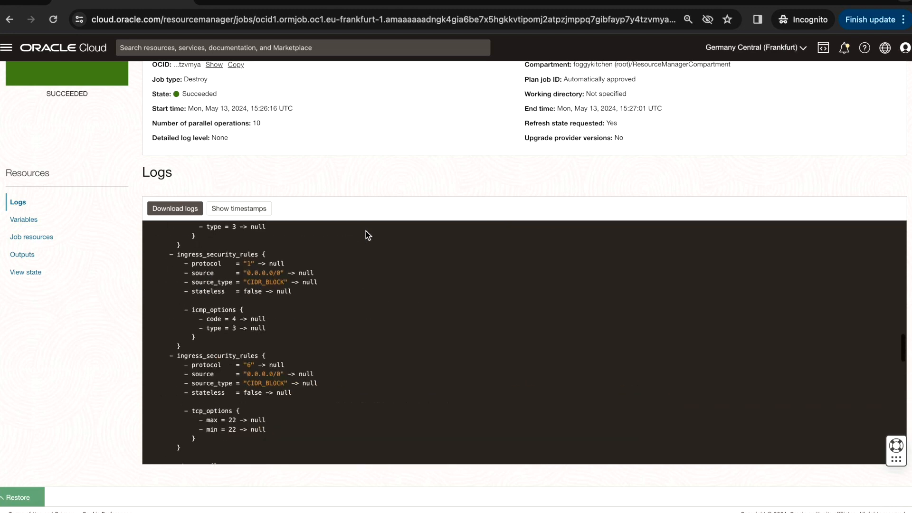
{"action": "scroll", "coordinate": [366, 231], "scroll_direction": "up", "scroll_amount": 5}
Check the virtual cloud networks list in the FoggyKitchenCompartment nested under ResourceManagerCompartment
{"action": "left_click", "coordinate": [6, 47]}
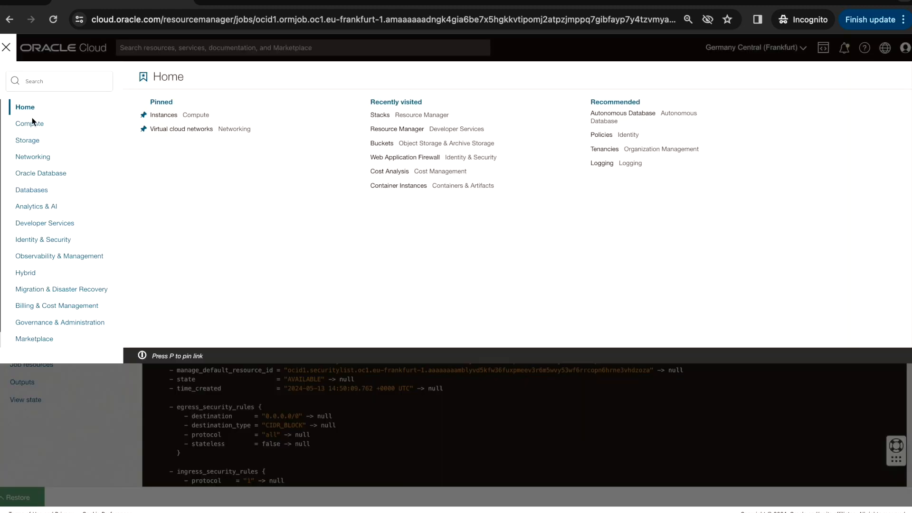
{"action": "left_click", "coordinate": [33, 157]}
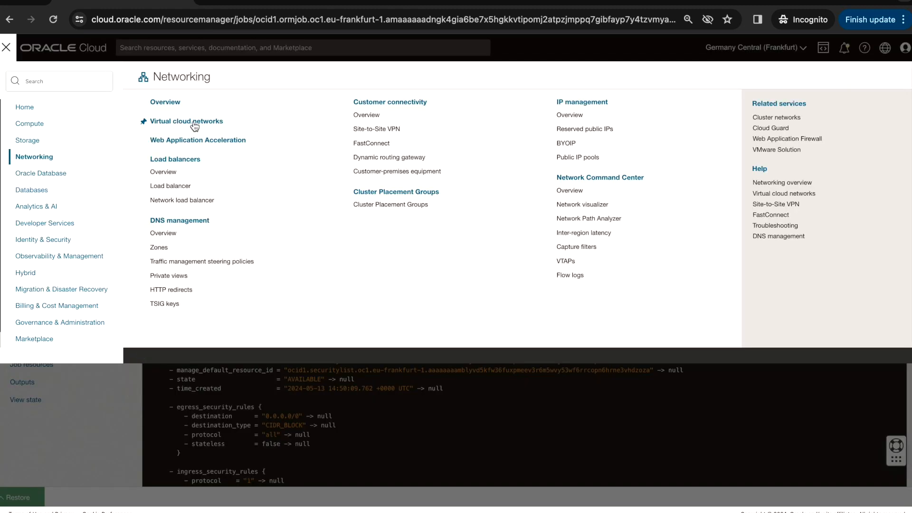
{"action": "left_click", "coordinate": [194, 123]}
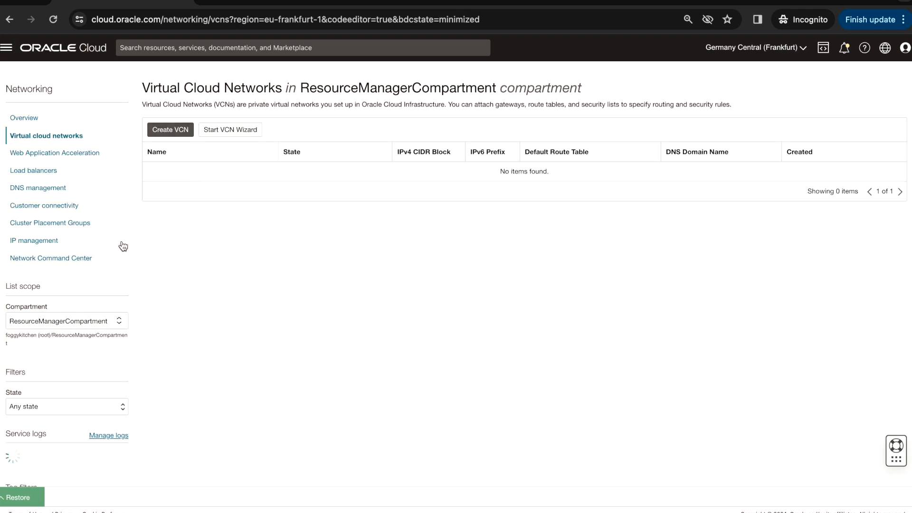
{"action": "left_click", "coordinate": [95, 321]}
{"action": "left_click", "coordinate": [87, 407]}
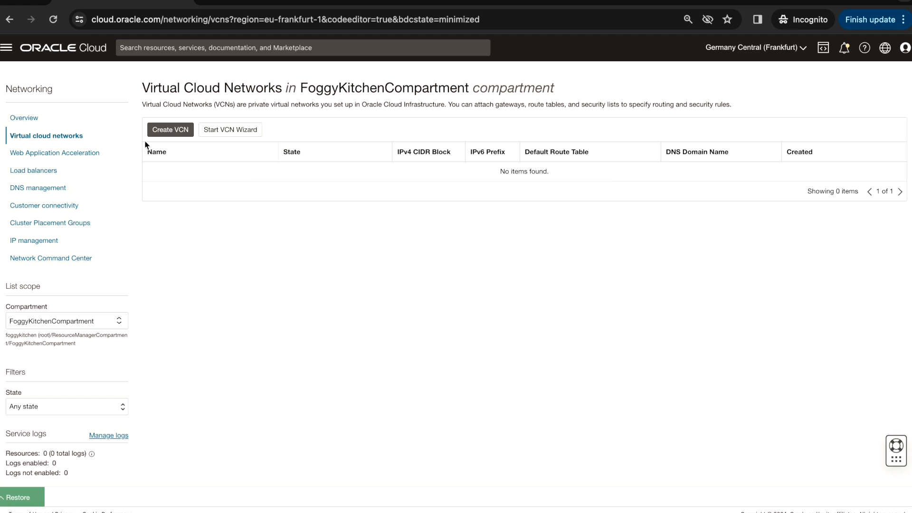
Go to the Resource Manager stacks in ResourceManagerCompartment and open the from-compartment stack's details to review its jobs
{"action": "left_click", "coordinate": [7, 48]}
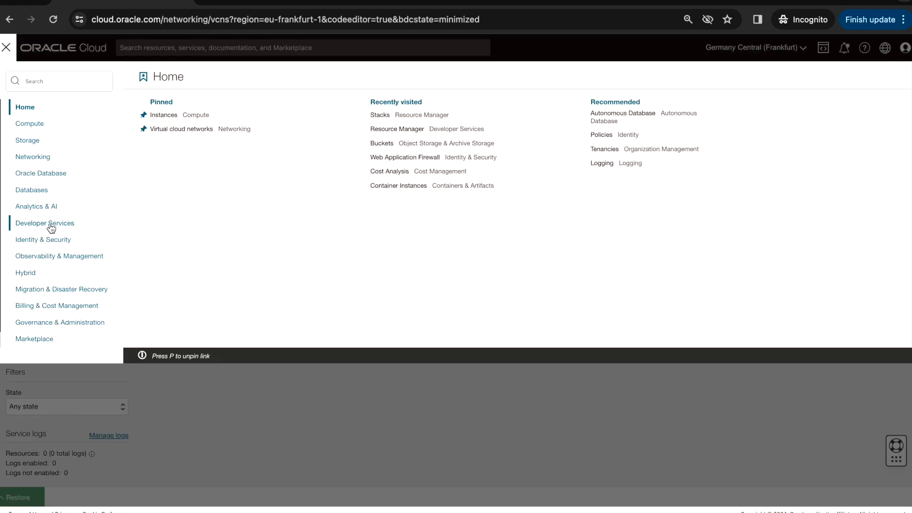
{"action": "left_click", "coordinate": [51, 227]}
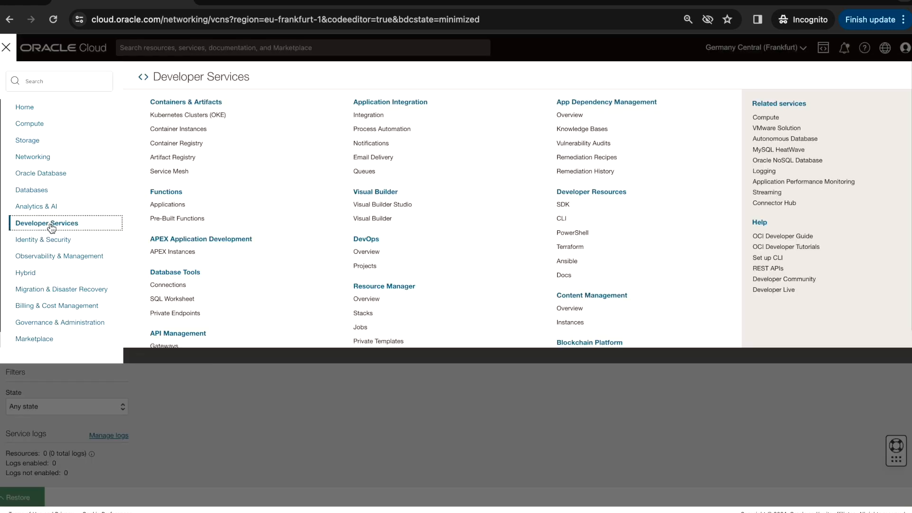
{"action": "left_click", "coordinate": [365, 315]}
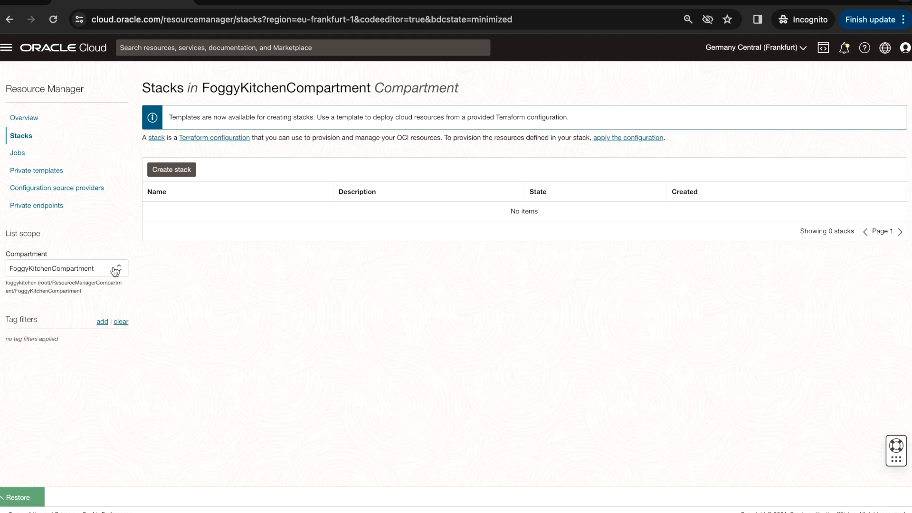
{"action": "left_click", "coordinate": [103, 277]}
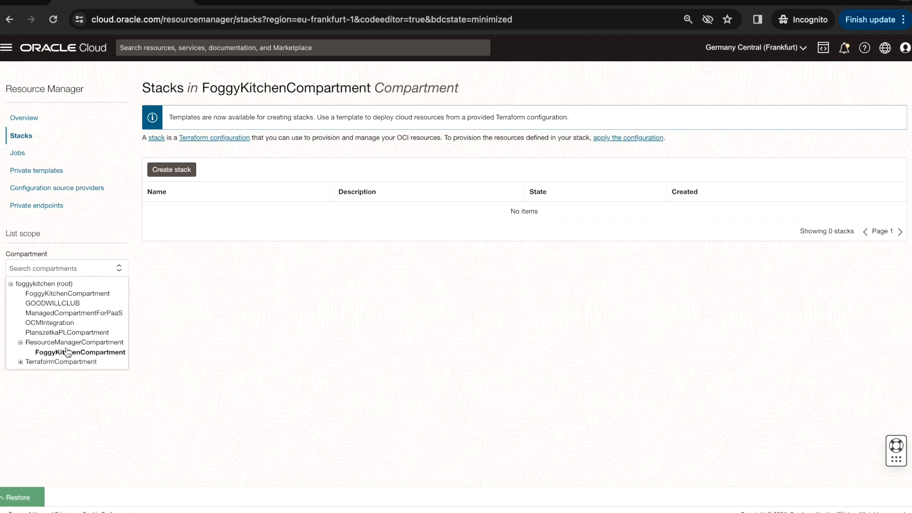
{"action": "left_click", "coordinate": [81, 342]}
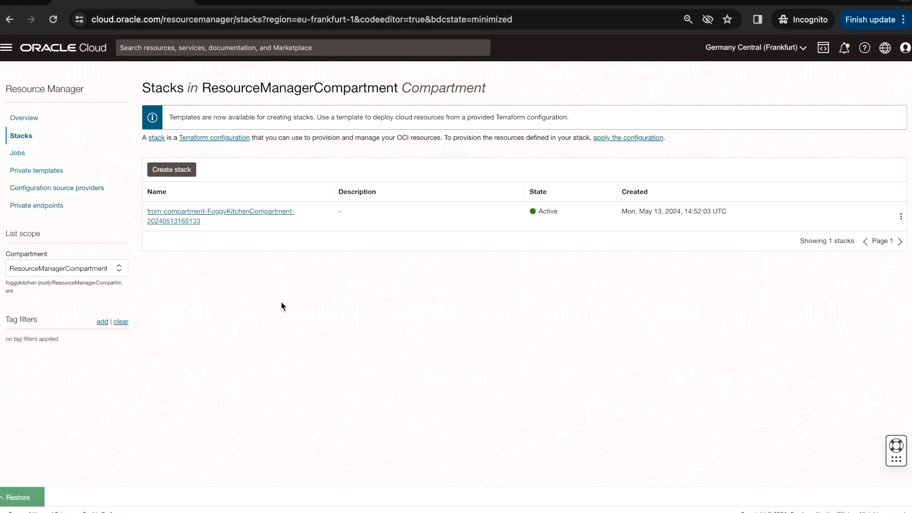
{"action": "left_click", "coordinate": [237, 215]}
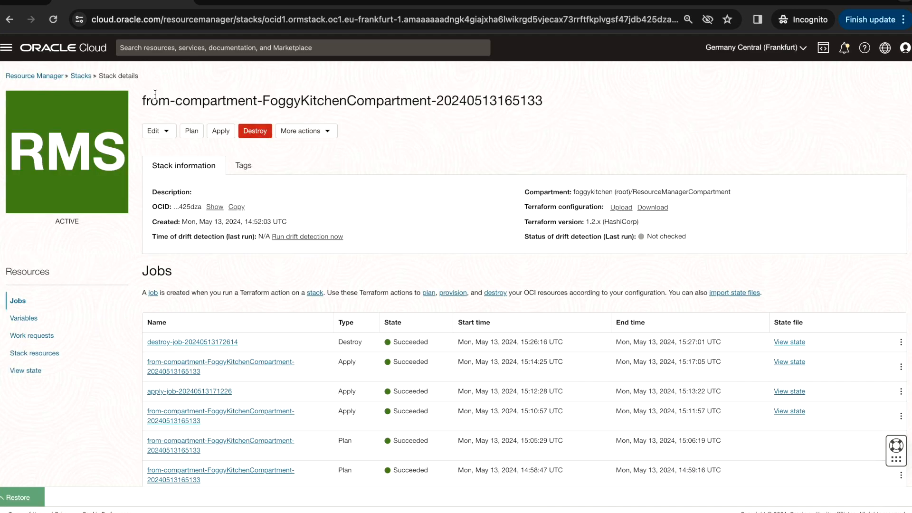
{"action": "left_click", "coordinate": [80, 76]}
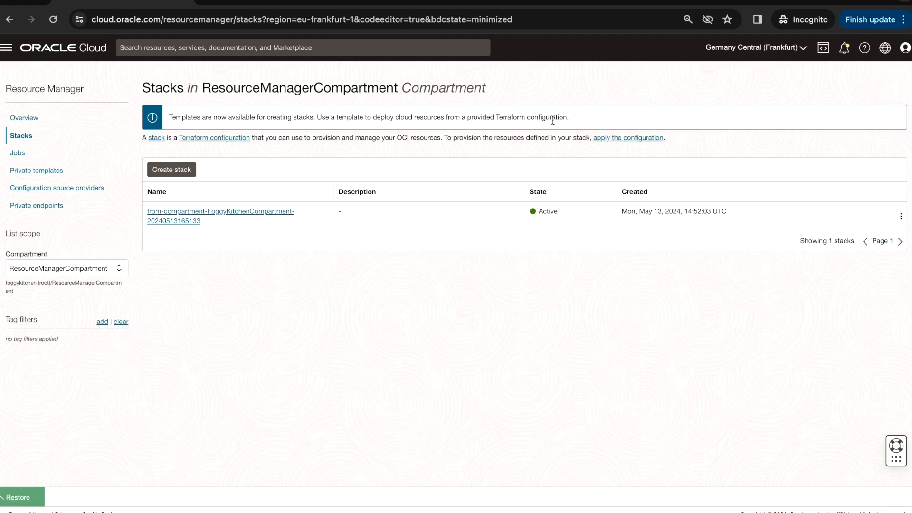
{"action": "left_click", "coordinate": [901, 216]}
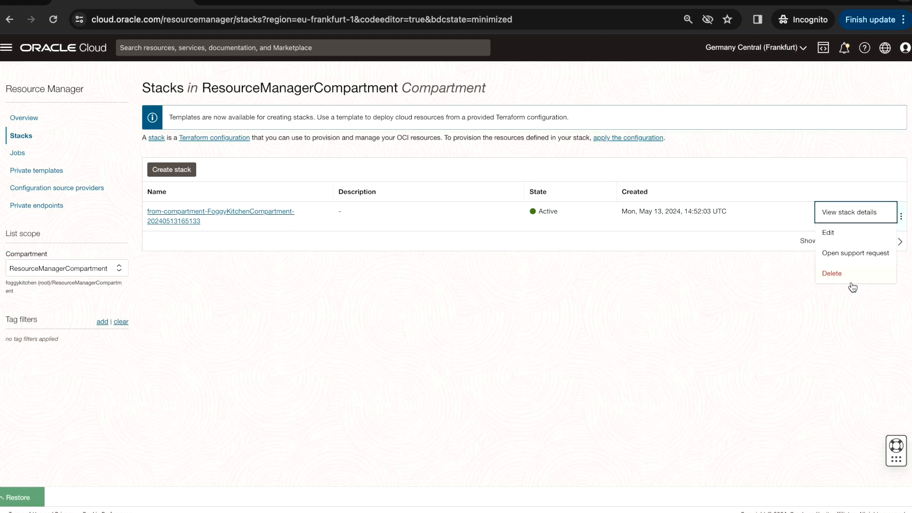
{"action": "left_click", "coordinate": [832, 275]}
{"action": "left_click", "coordinate": [256, 180]}
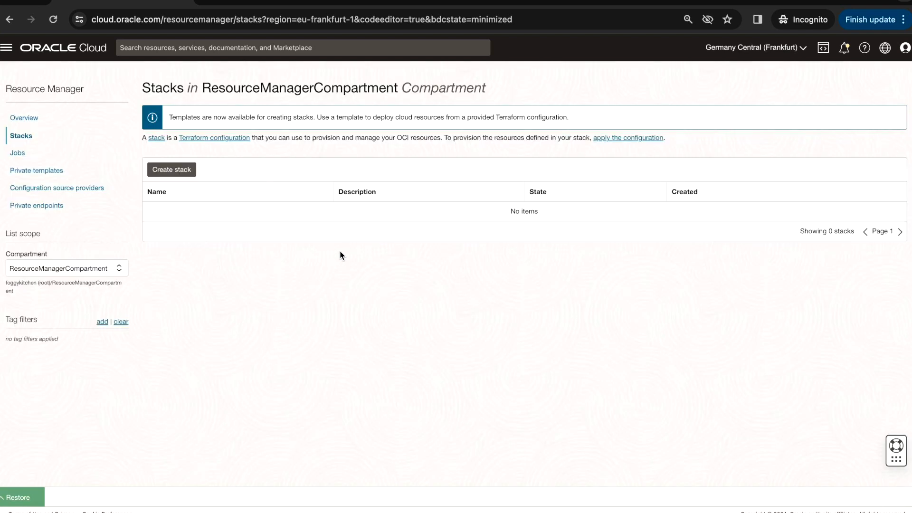